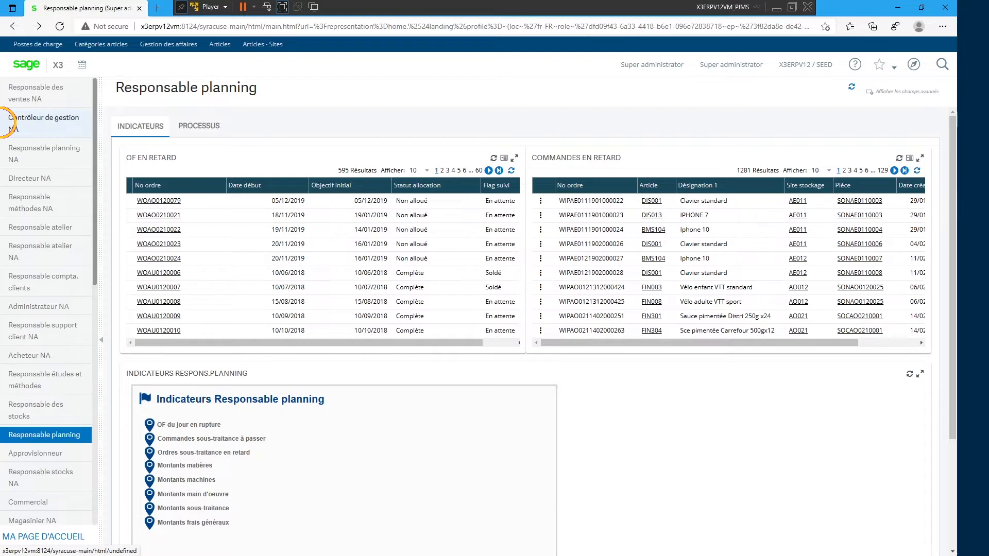
Open the Articles function from the Articles group of Données de base in the navigation menu.
left_click(912, 64)
scroll(803, 126, "up", 3)
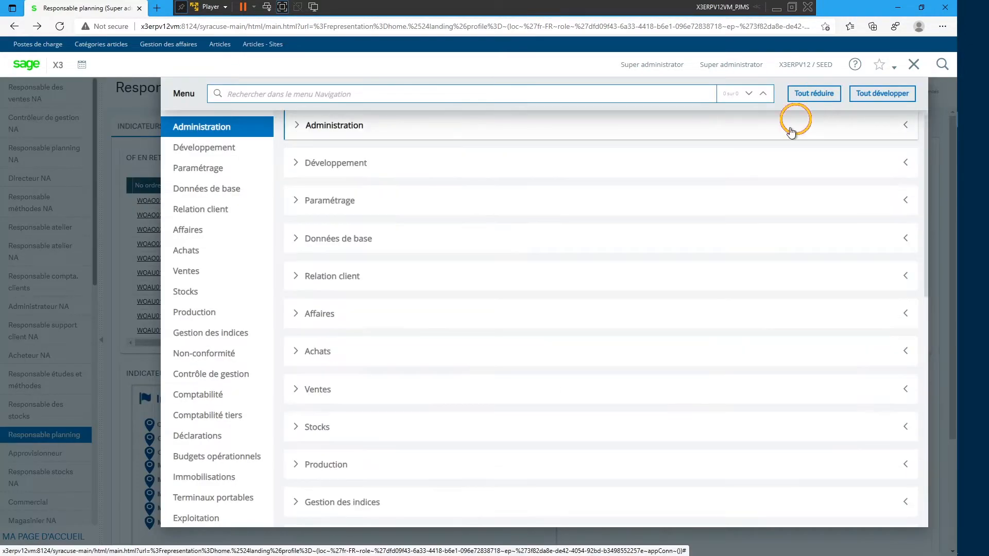
left_click(330, 239)
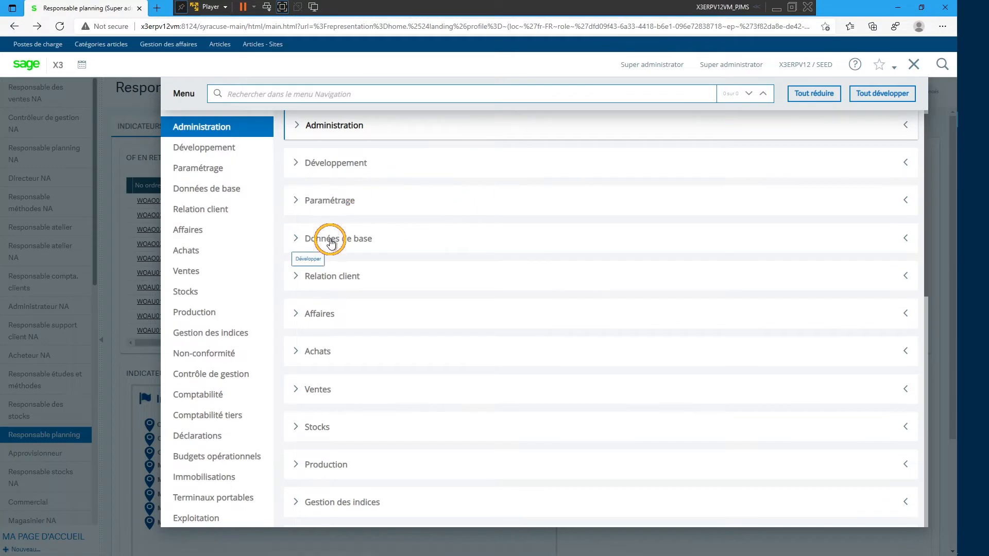
scroll(465, 272, "down", 3)
scroll(465, 272, "down", 1)
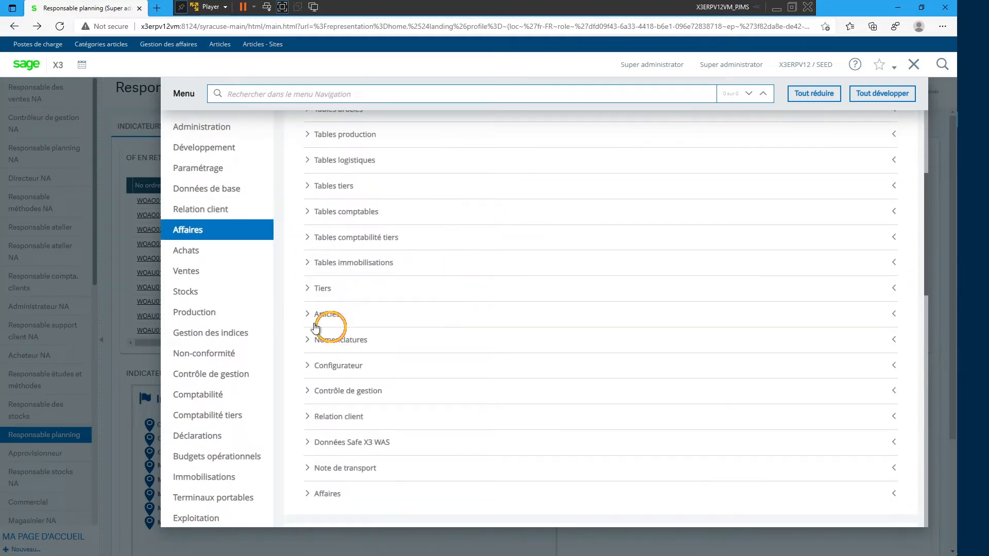
left_click(323, 313)
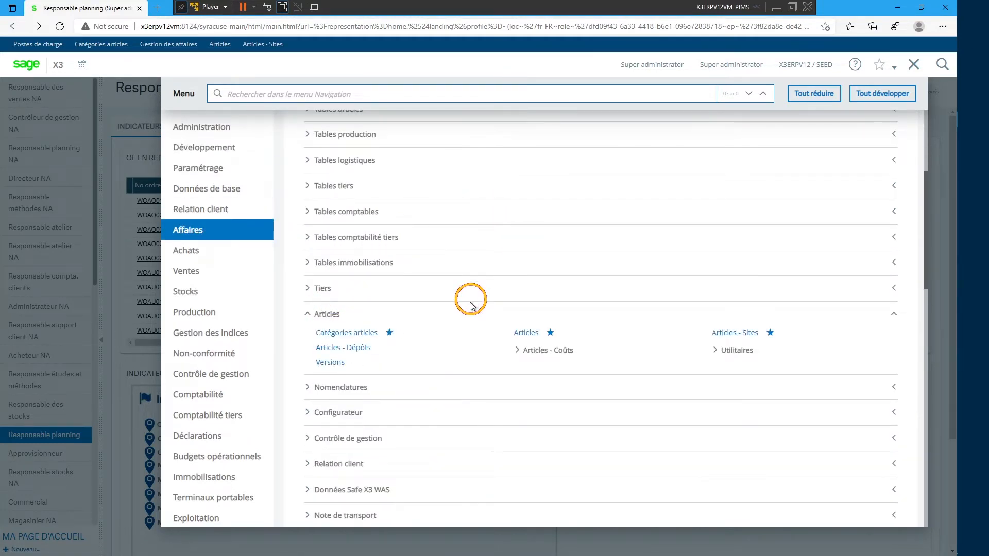
left_click(528, 332)
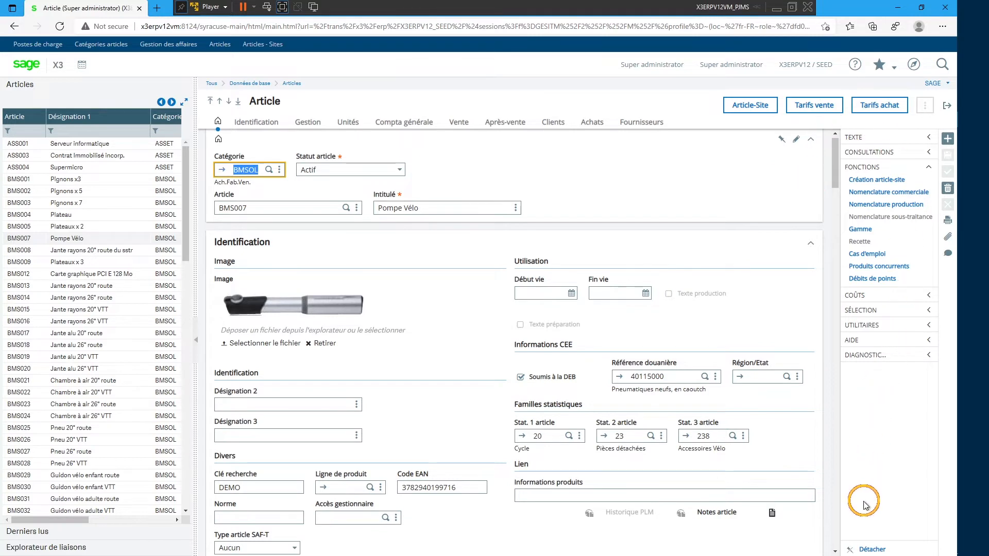
Detach the article record's action list, show it on demand, and pin it back in place.
left_click(871, 549)
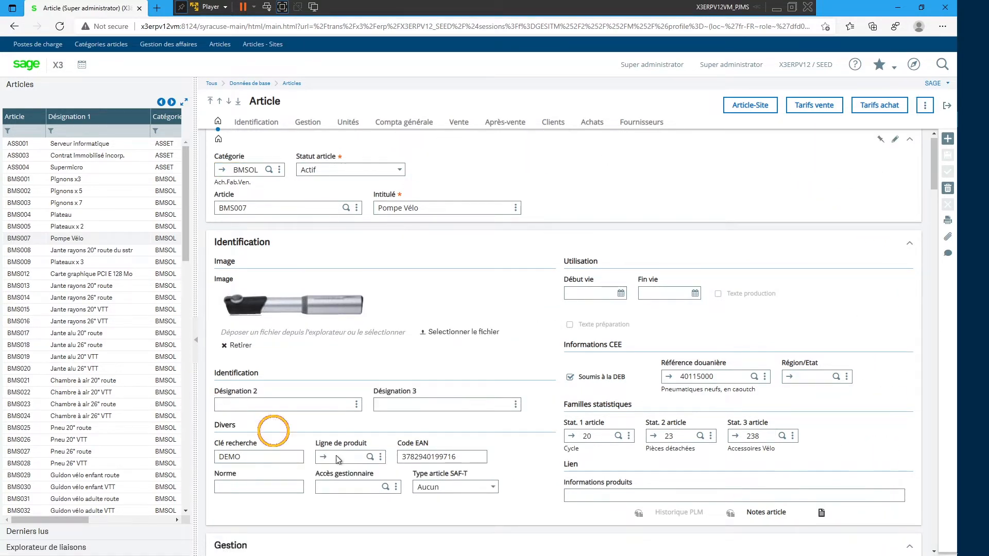
left_click(925, 107)
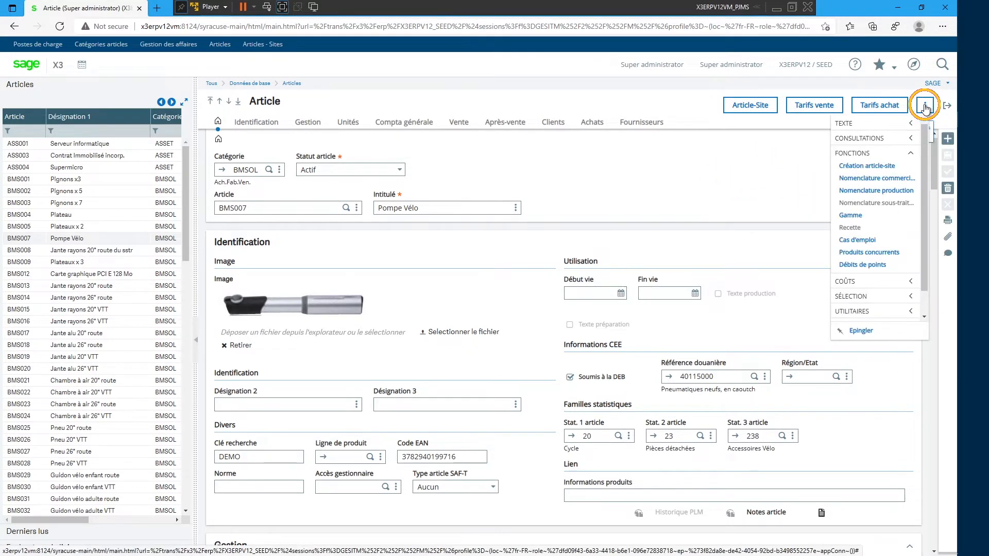
left_click(868, 335)
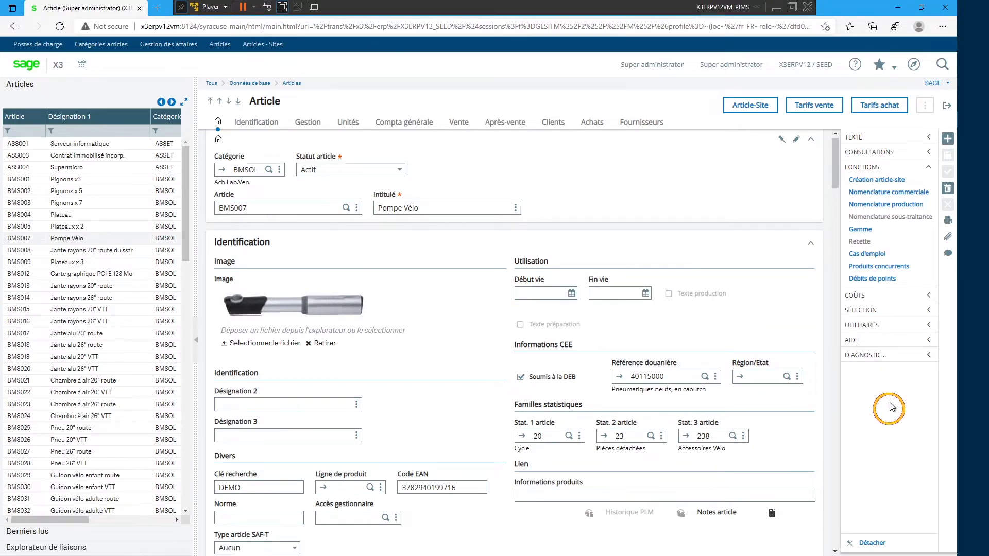
Look at the actions offered under Consultations and Texte for the article record, collapsing each group again.
left_click(930, 152)
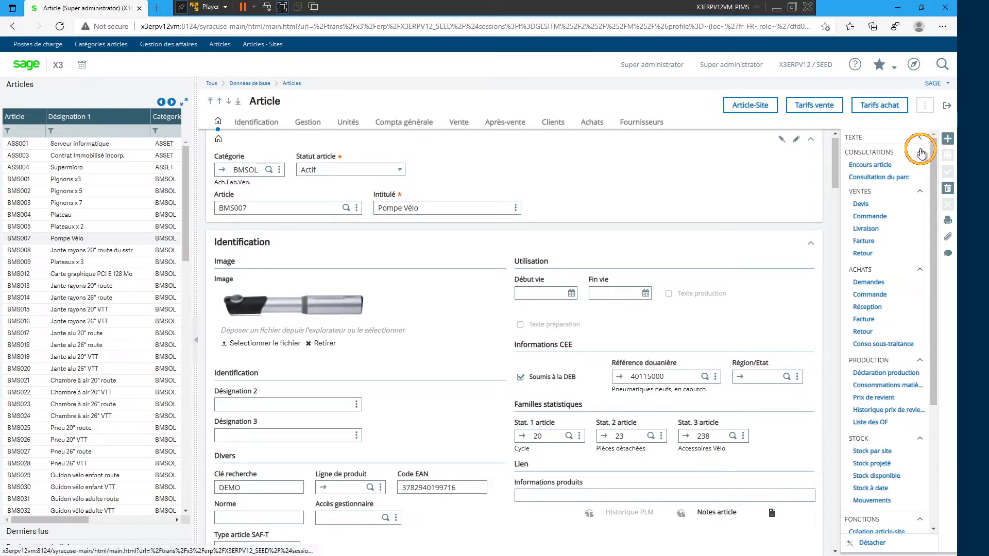
left_click(921, 153)
left_click(930, 139)
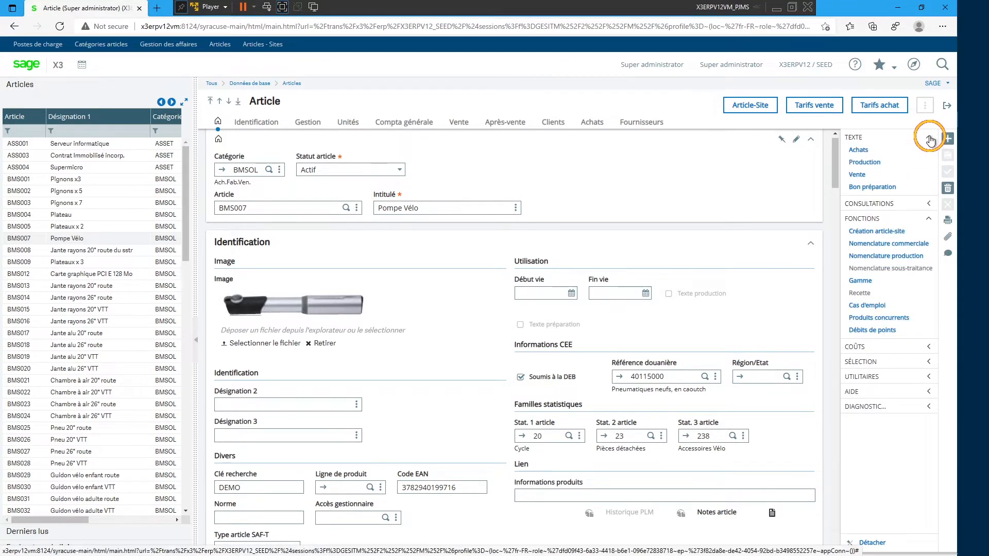
left_click(930, 139)
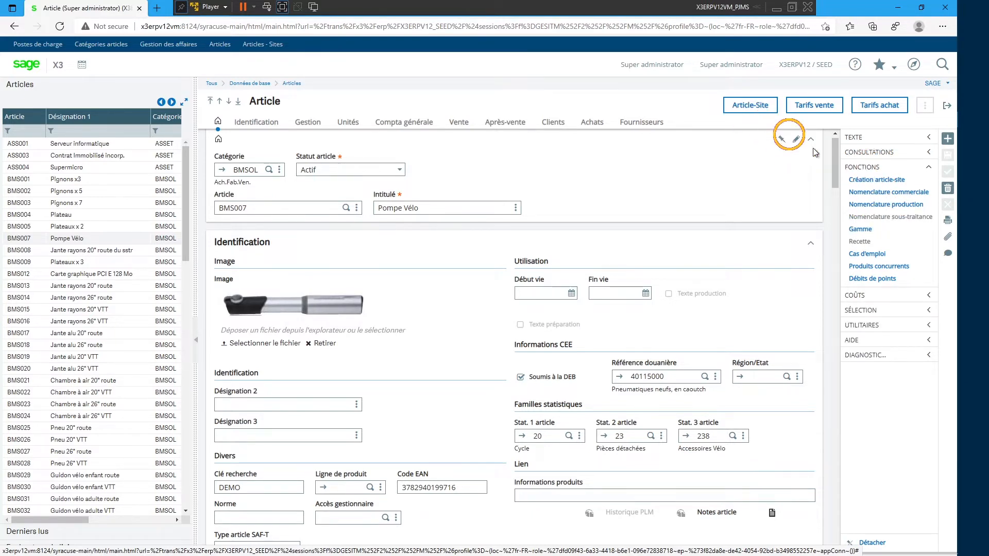
View the production BOM function for article BMS007 and return to the article record.
left_click(874, 206)
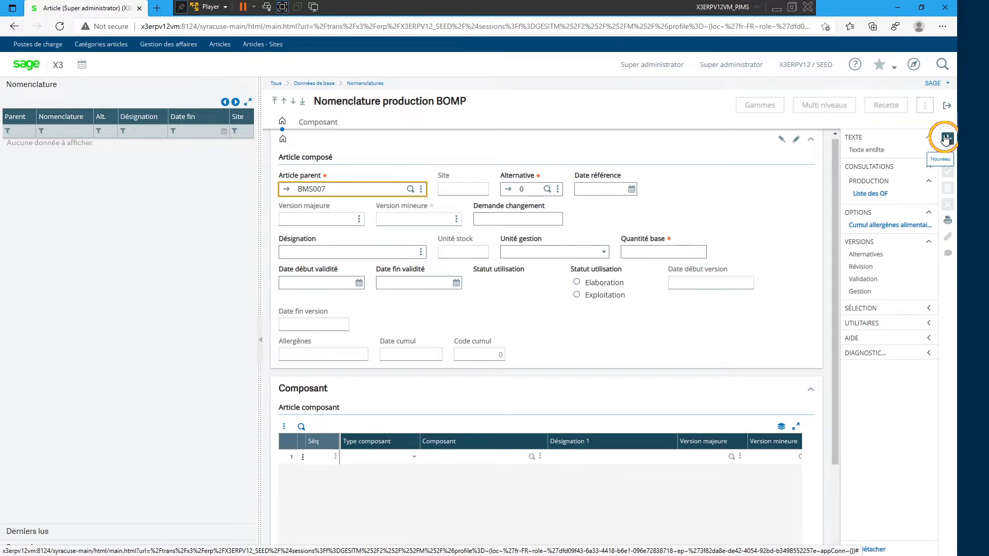
left_click(947, 107)
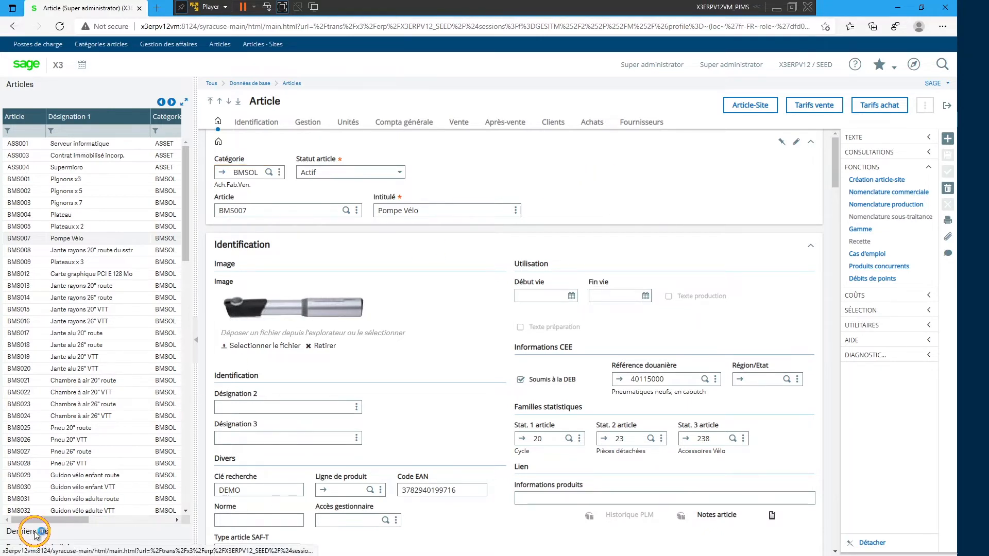
Filter the article list by the designation "vélo enfant" and open article FIN001, Vélo enfant route standard.
left_click(34, 533)
left_click(76, 129)
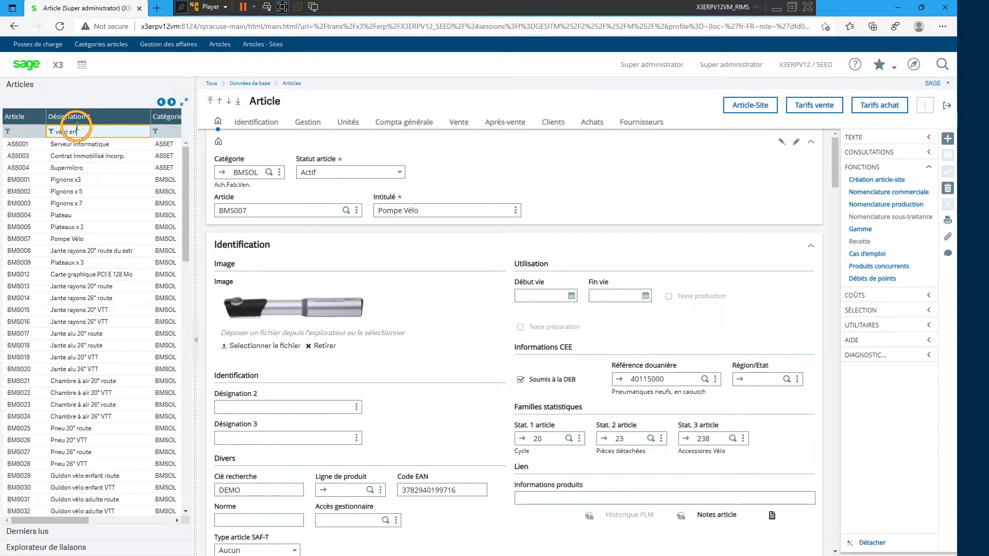
key("Return")
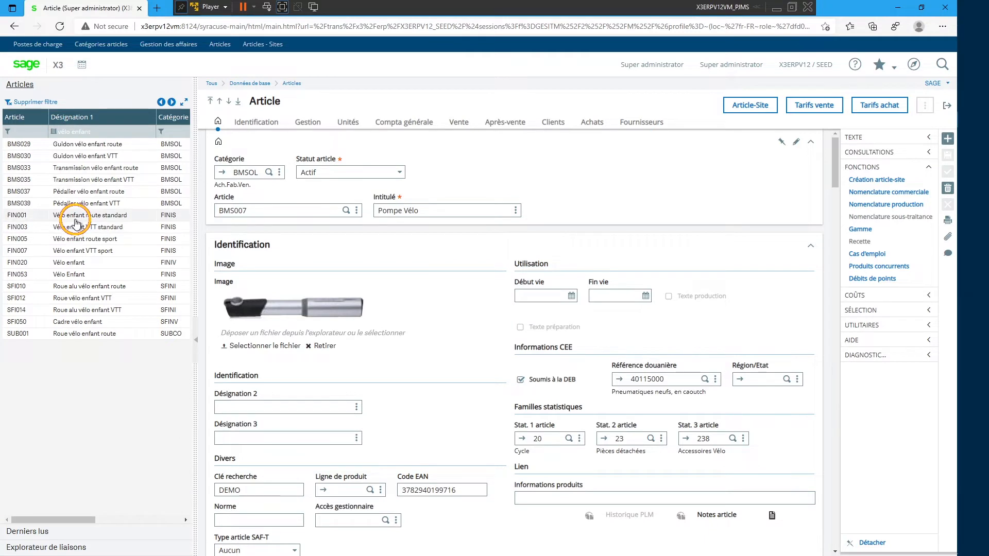
left_click(76, 220)
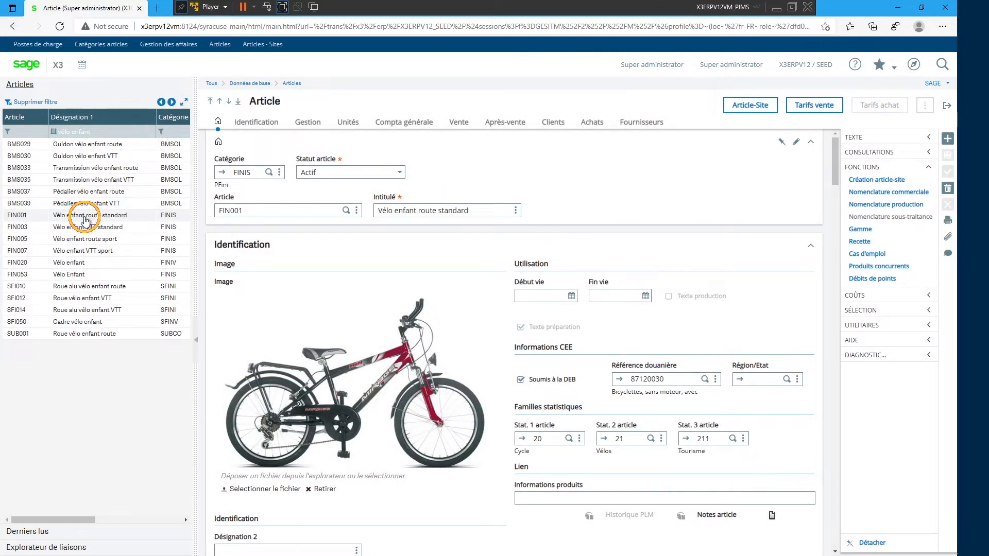
Examine the header, components and list entry of FIN001's production BOM, and return to the home page.
left_click(874, 207)
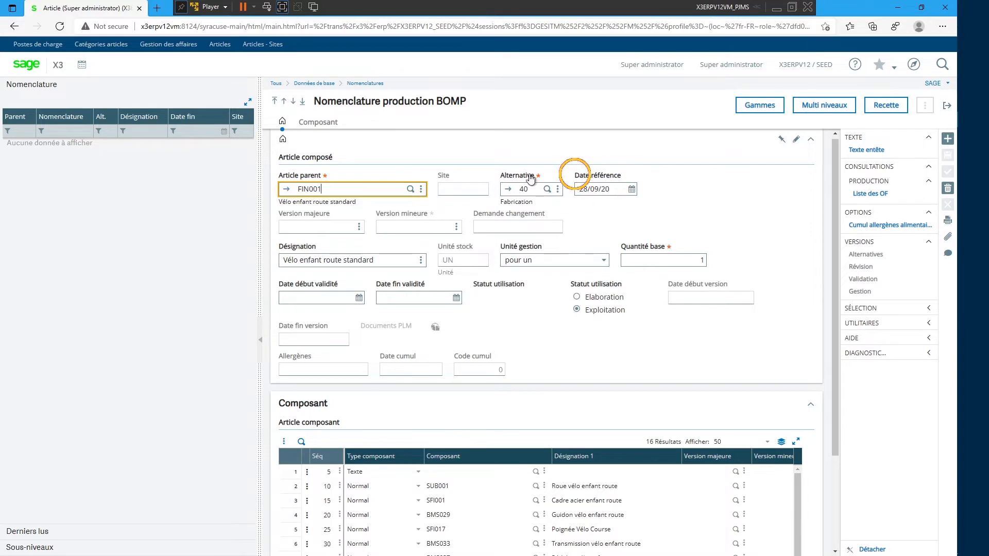
scroll(426, 474, "down", 3)
scroll(424, 474, "up", 3)
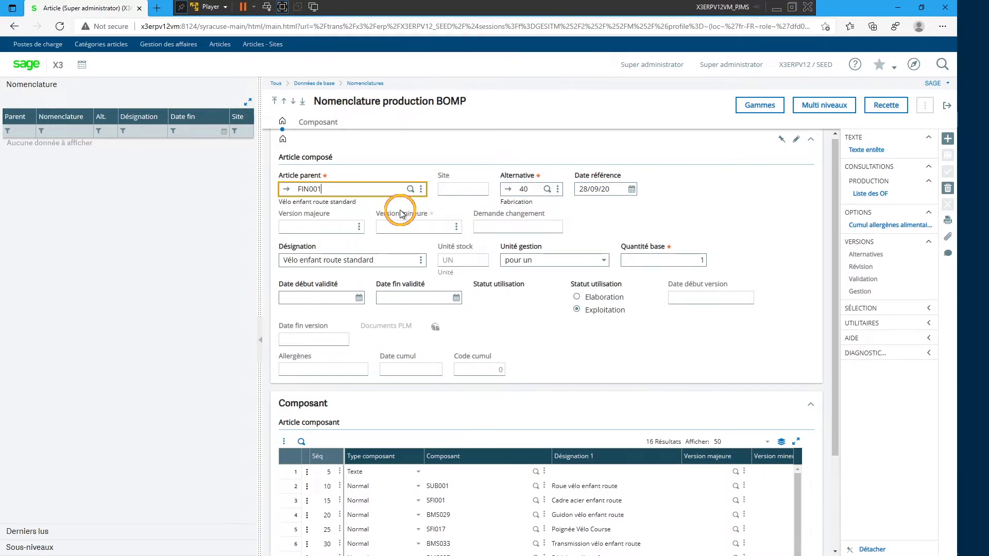
left_click(75, 131)
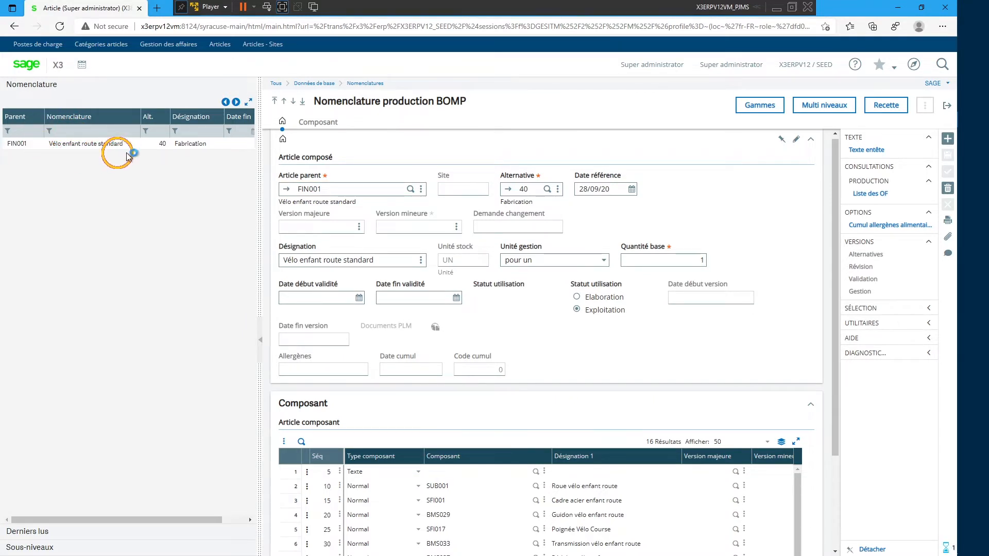
left_click(211, 143)
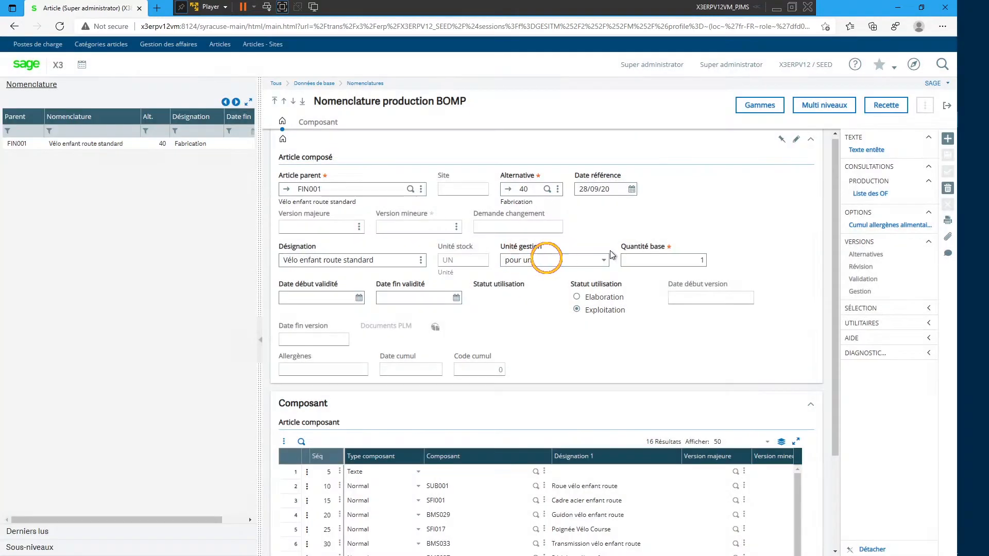
left_click(946, 108)
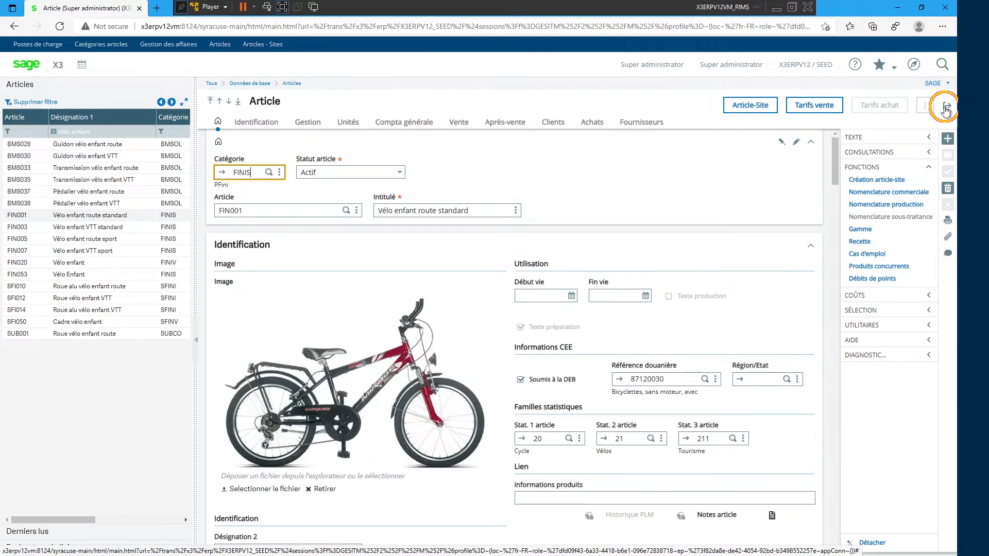
left_click(945, 107)
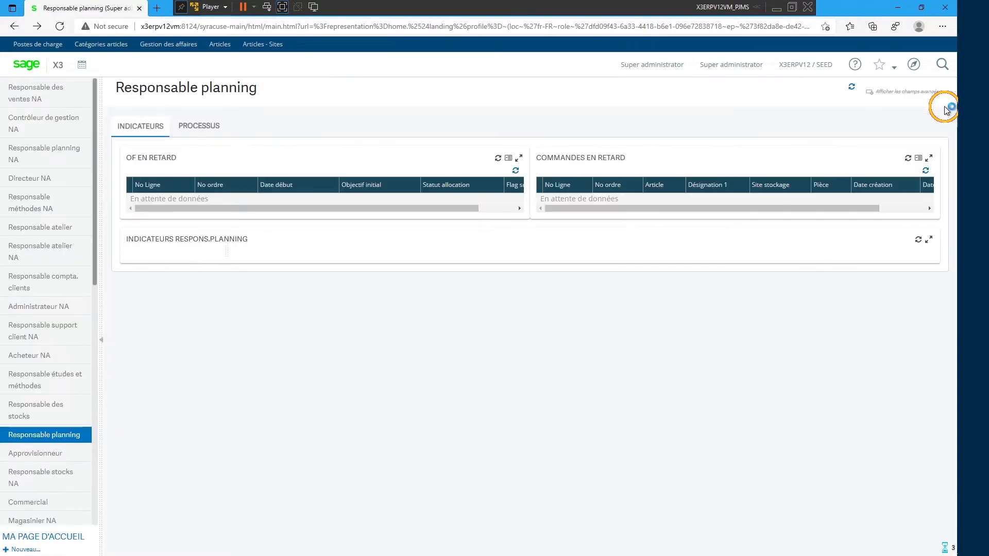
Add Nomenclatures production, from the Nomenclatures group of Données de base in the navigation menu, to the favourites.
left_click(914, 68)
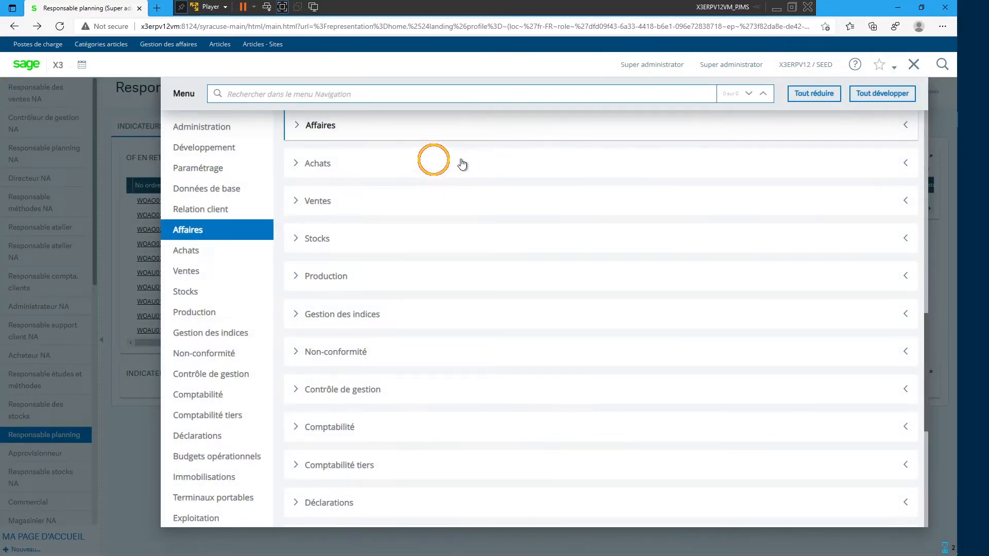
left_click(816, 98)
scroll(564, 196, "up", 4)
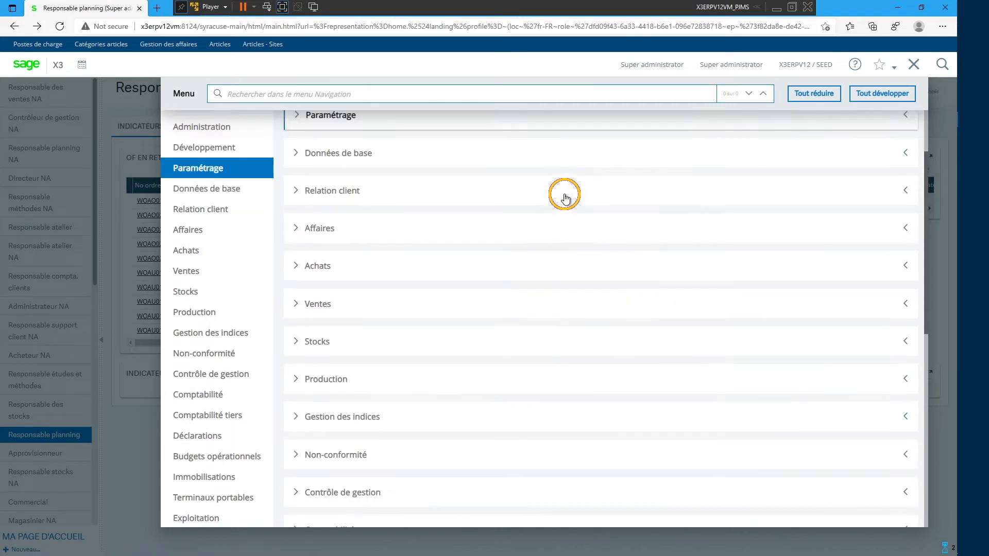
left_click(322, 248)
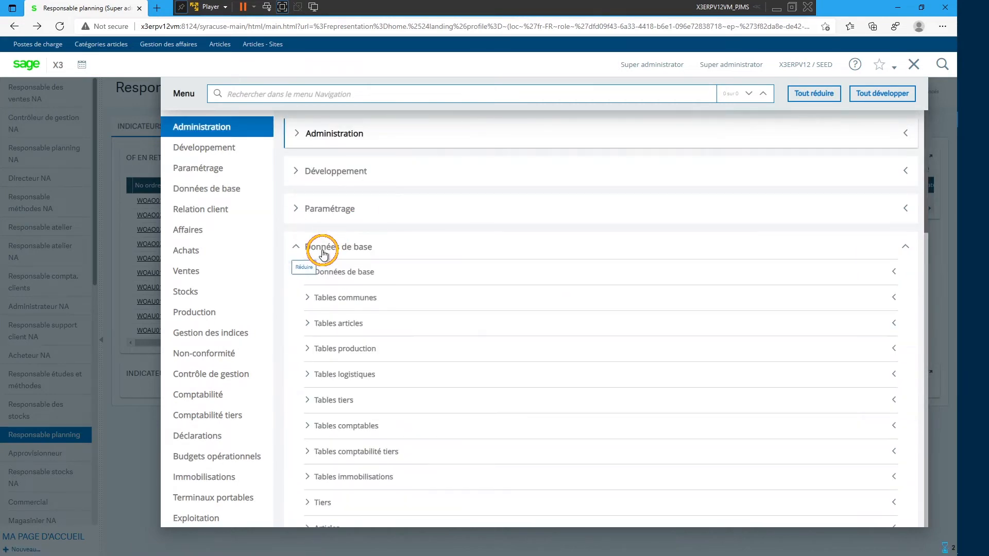
scroll(435, 278, "down", 5)
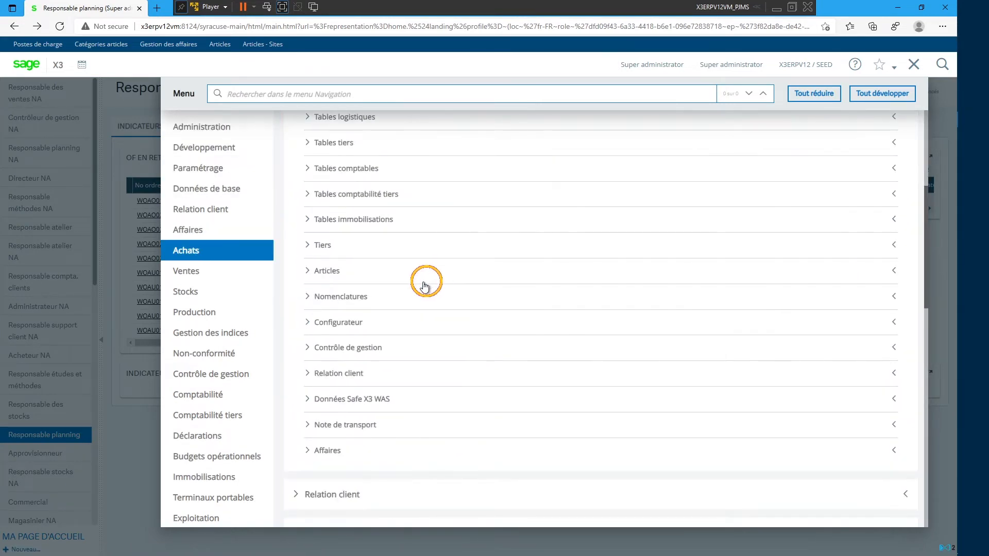
left_click(334, 301)
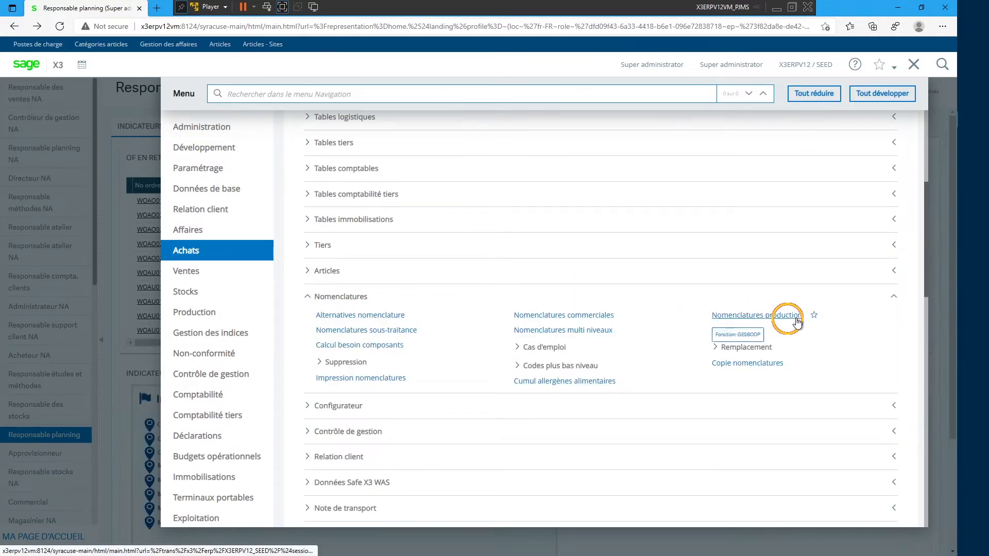
left_click(814, 316)
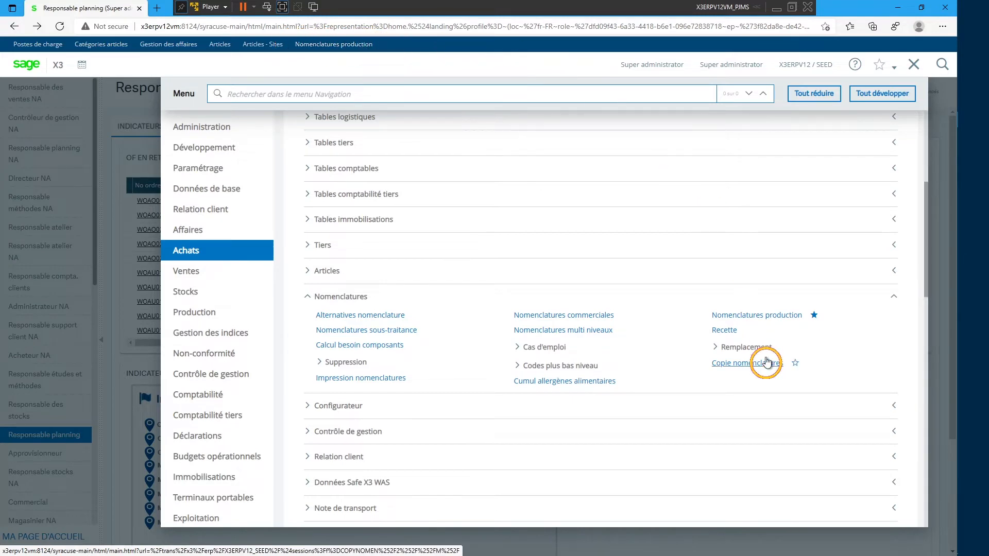
Open the Nomenclatures production function and look through the list of existing BOMs.
left_click(756, 315)
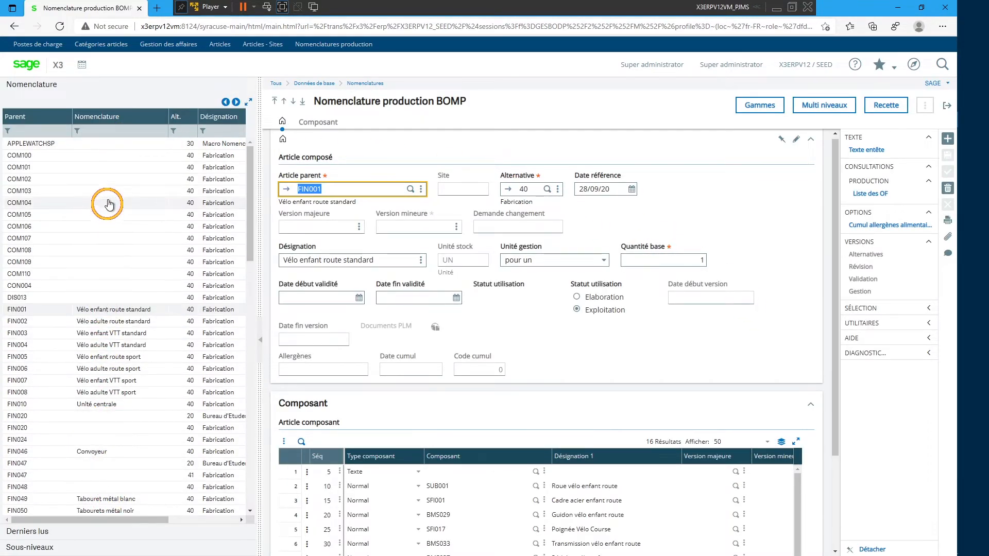
scroll(109, 200, "down", 8)
scroll(109, 199, "down", 10)
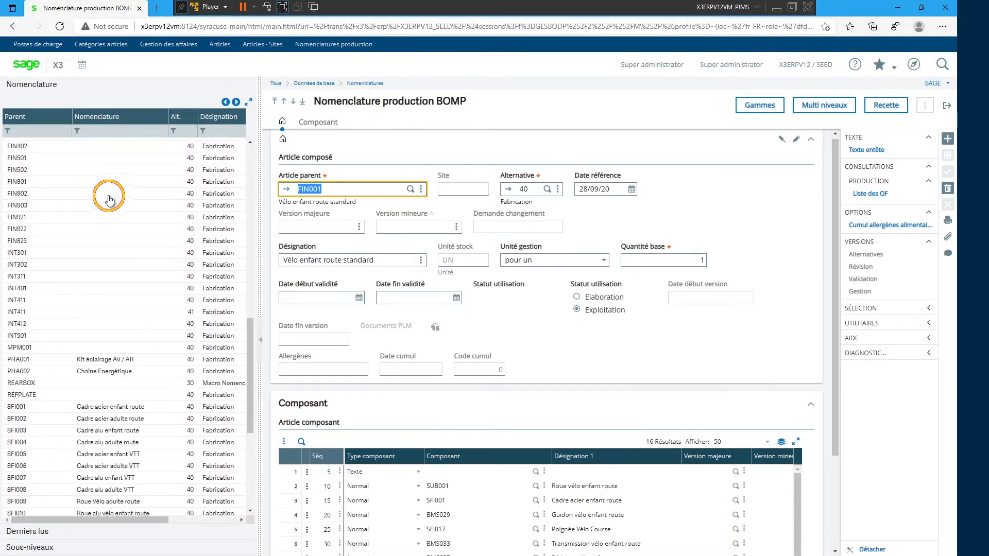
scroll(112, 322, "up", 18)
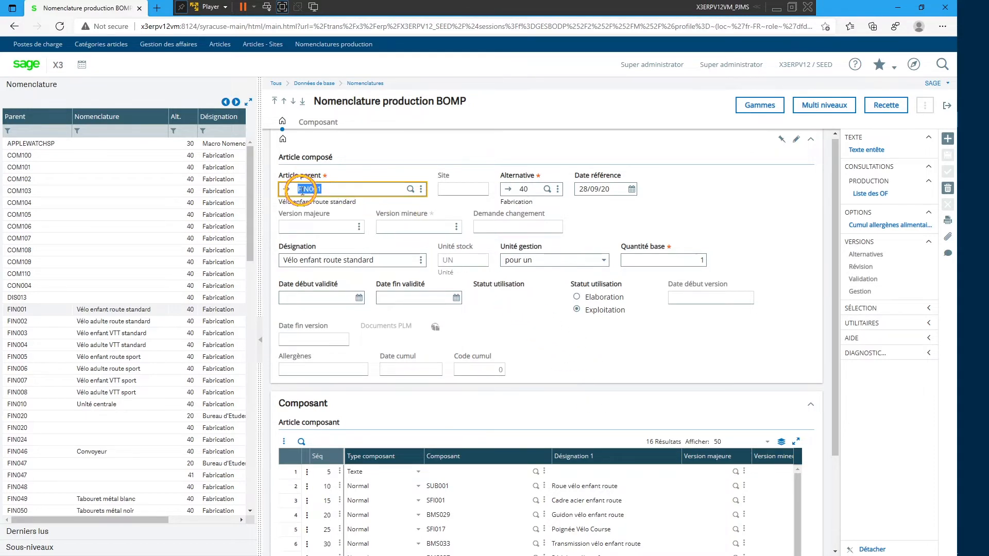
Open the detail record of the BOM alternative used by FIN001 and examine its type and usage settings.
double_click(324, 188)
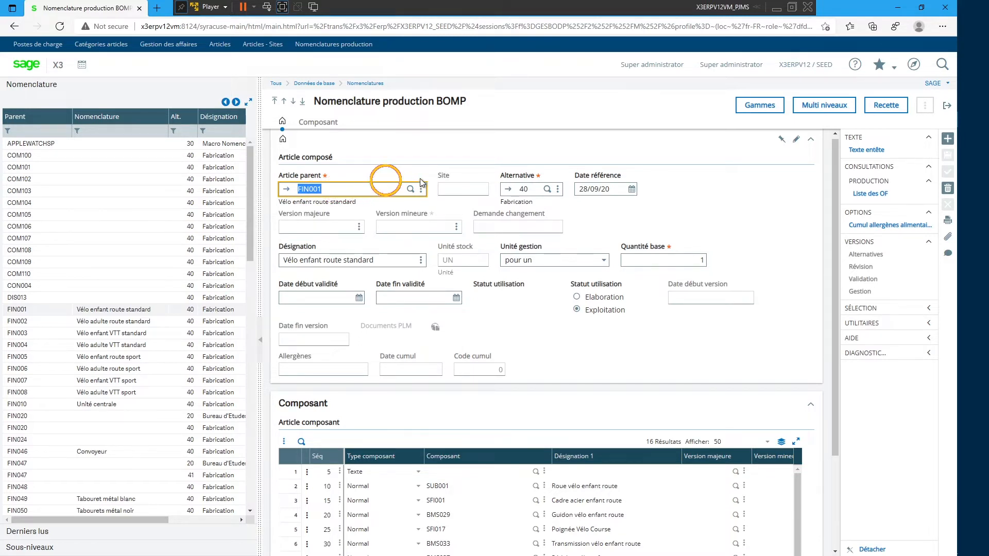
left_click(523, 191)
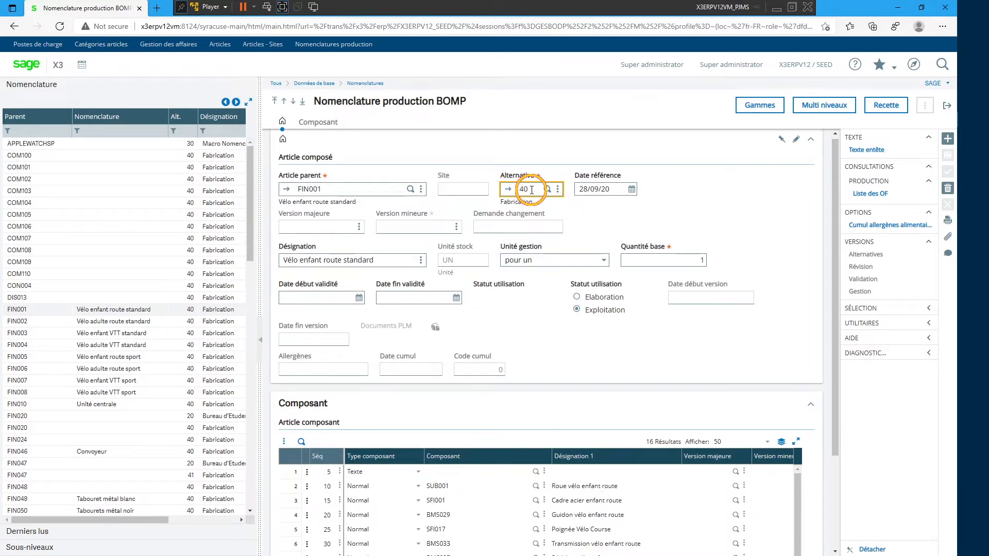
left_click(509, 189)
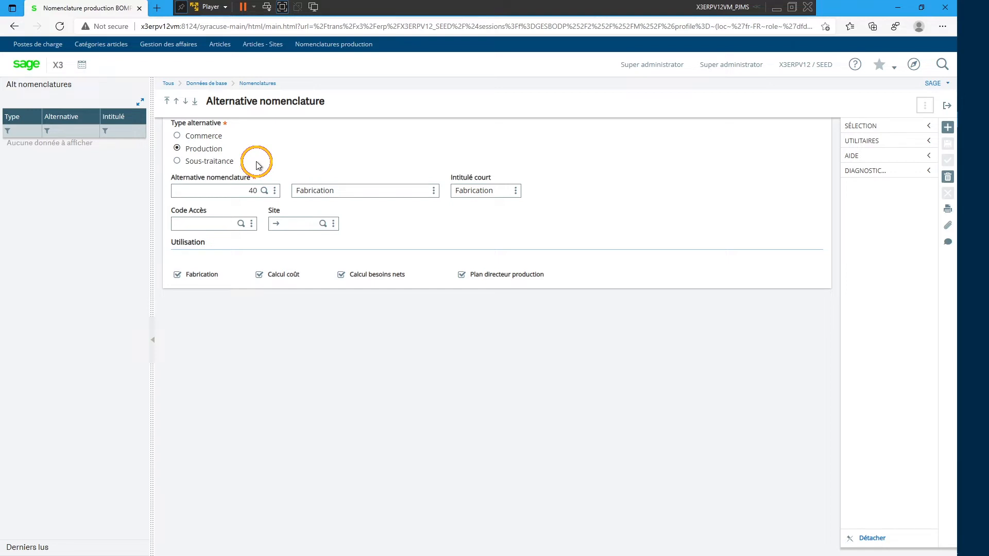
left_click(251, 191)
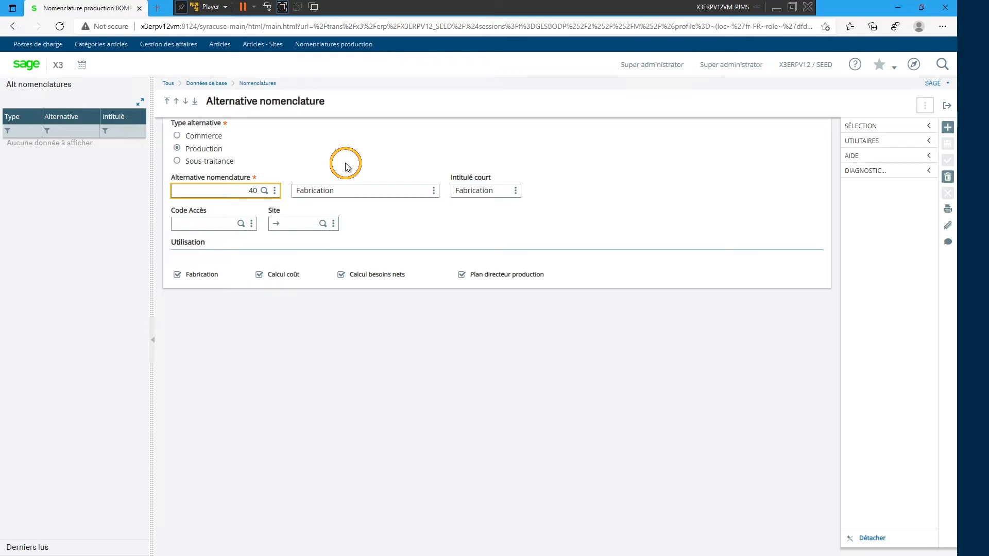
Check the access code and site fields of the alternative, return to FIN001's BOM and clear its reference date.
left_click(210, 224)
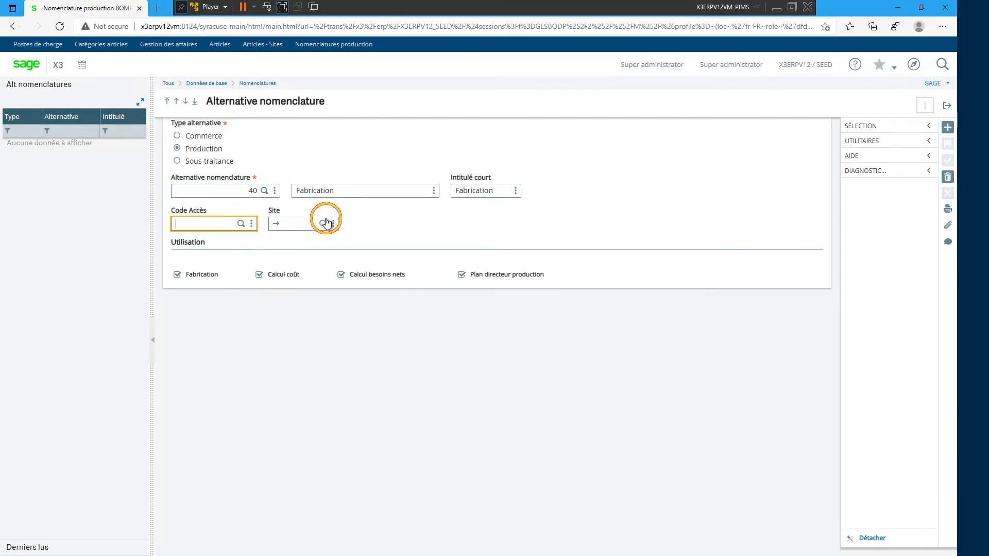
left_click(946, 107)
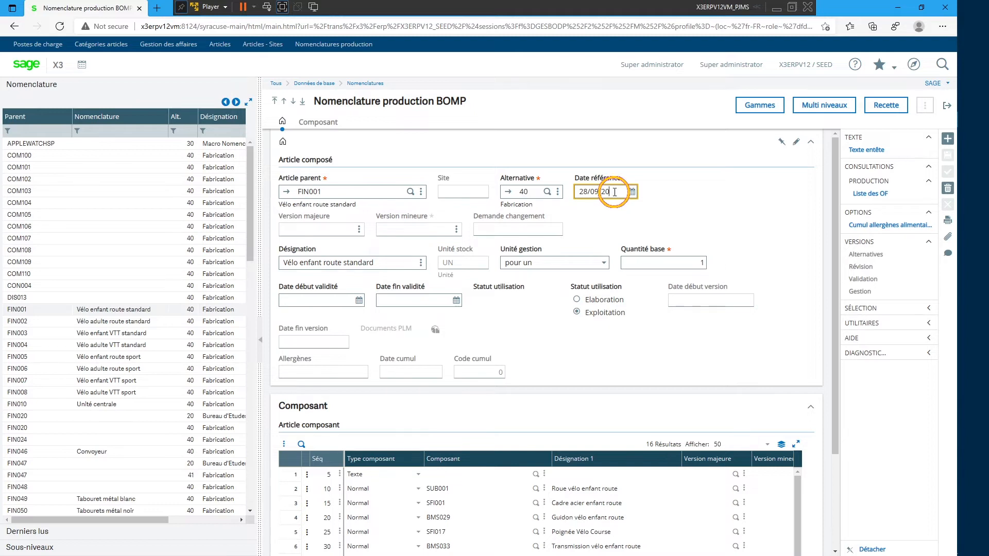
triple_click(614, 192)
key("BackSpace")
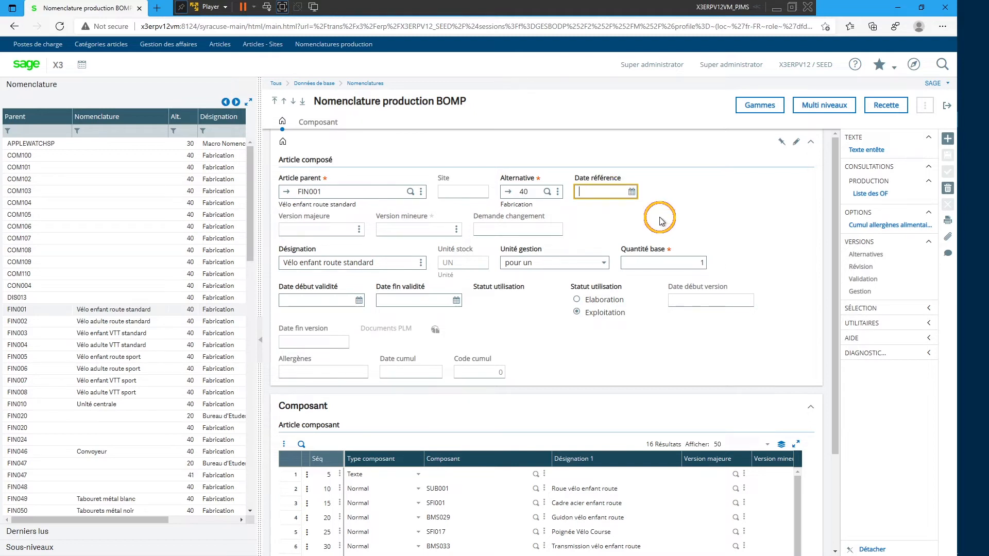
key("Tab")
Examine FIN001's component lines and base quantity, narrowing the BOM list to give the record more room.
scroll(706, 376, "down", 2)
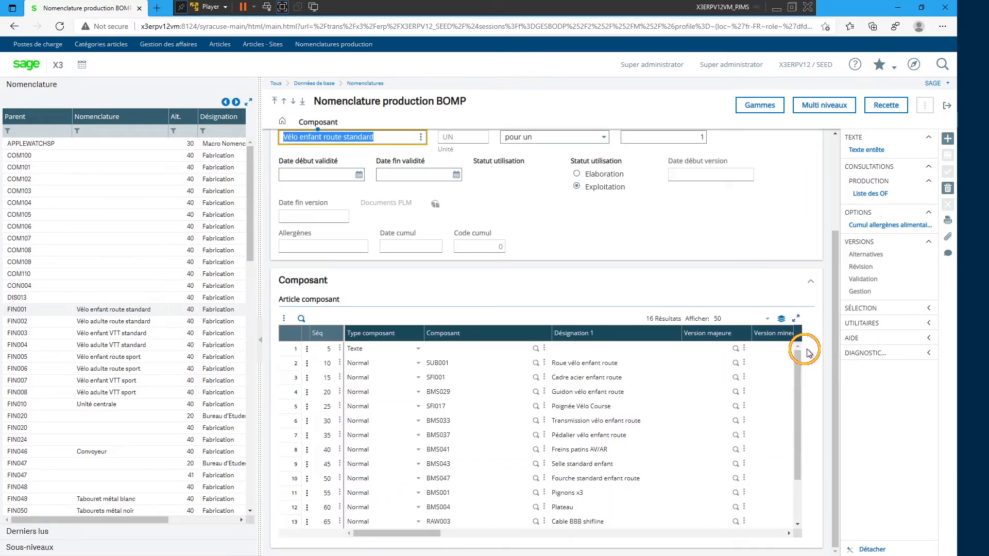
scroll(467, 393, "down", 2)
scroll(467, 394, "up", 2)
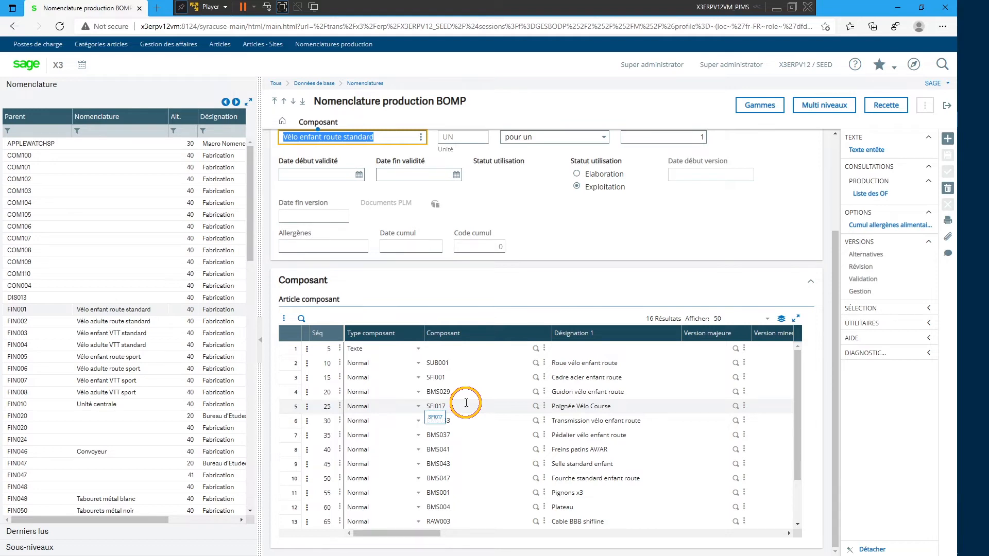
scroll(786, 238, "up", 3)
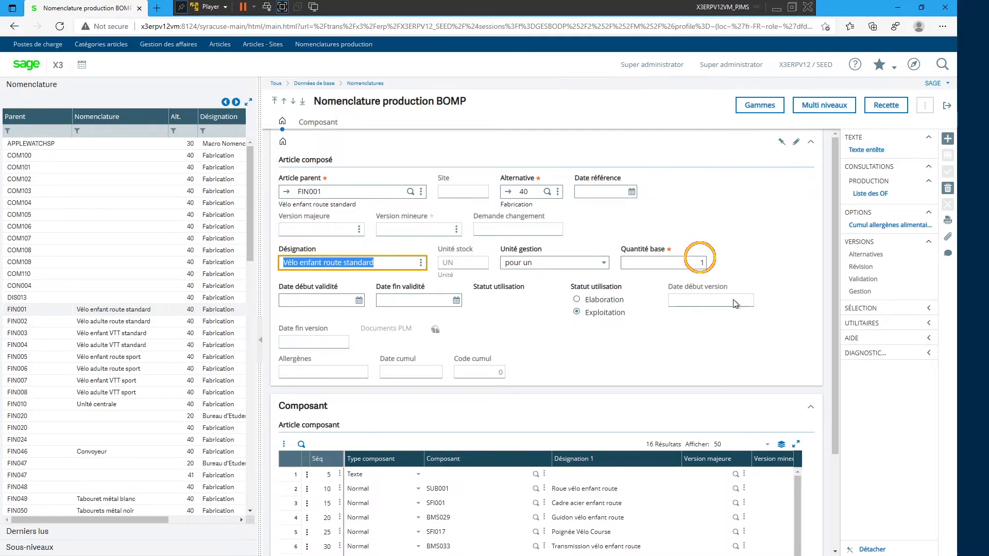
scroll(808, 349, "down", 3)
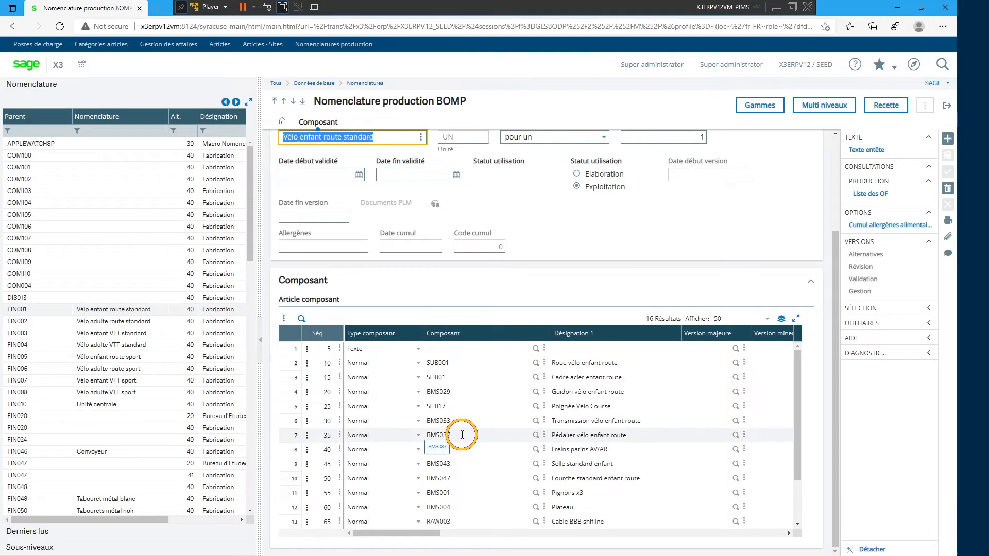
left_click_drag(259, 237, 95, 243)
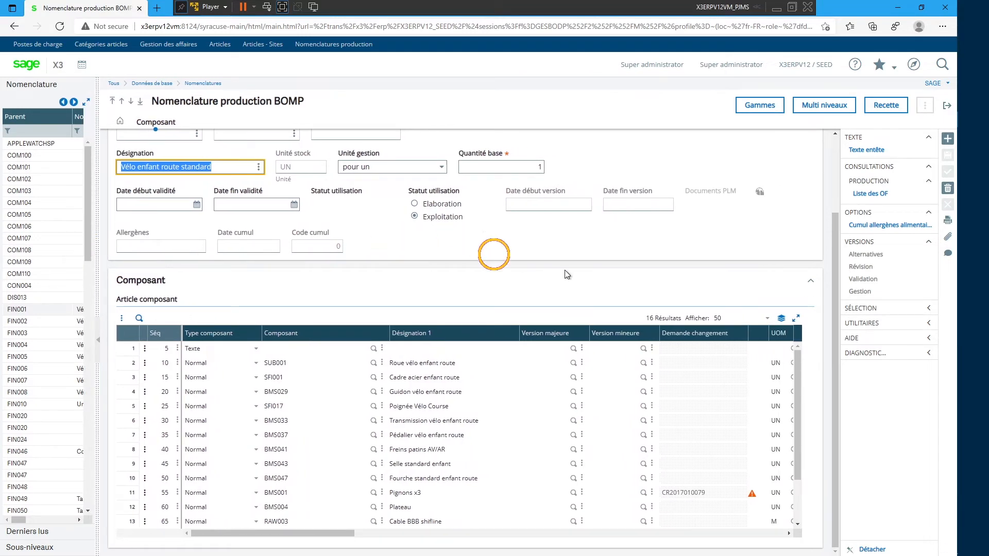
scroll(671, 251, "up", 3)
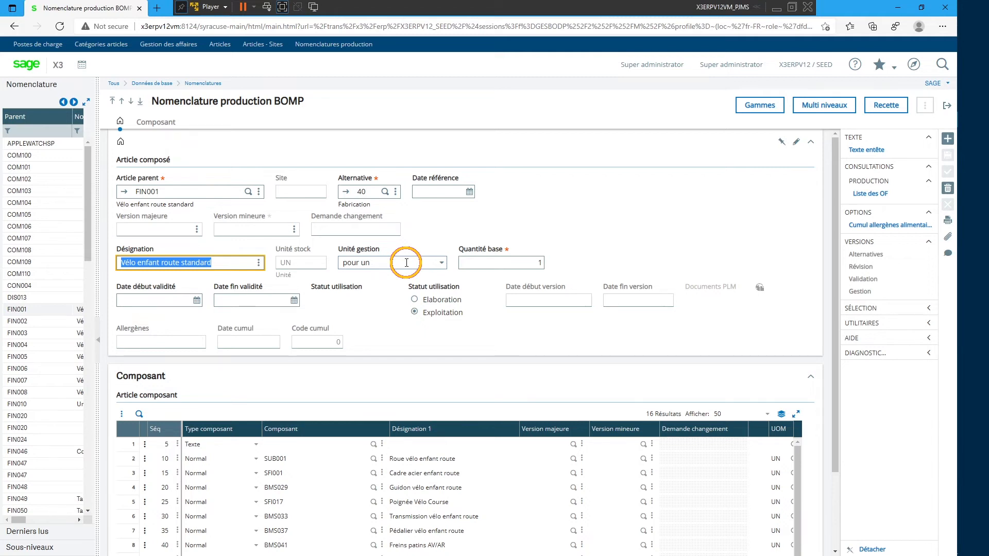
Set the BOM's management unit to au lot, accept the information message and enter a base quantity of 500.
left_click(441, 264)
left_click(442, 265)
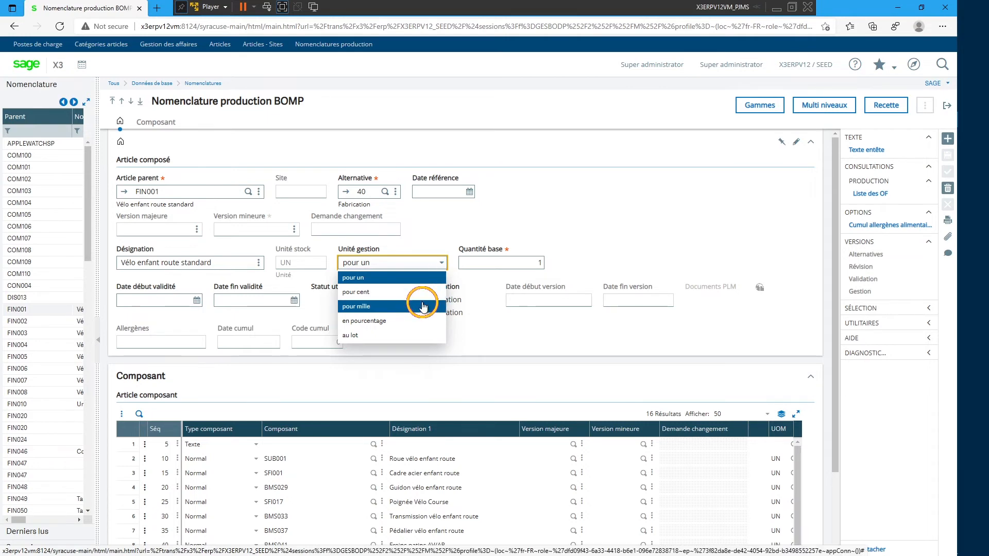
left_click(376, 334)
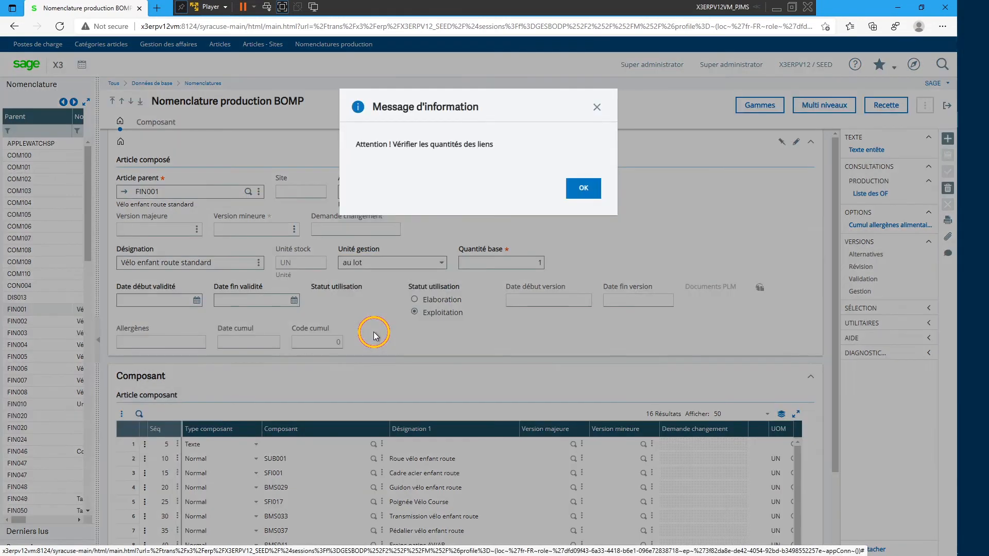
left_click(587, 190)
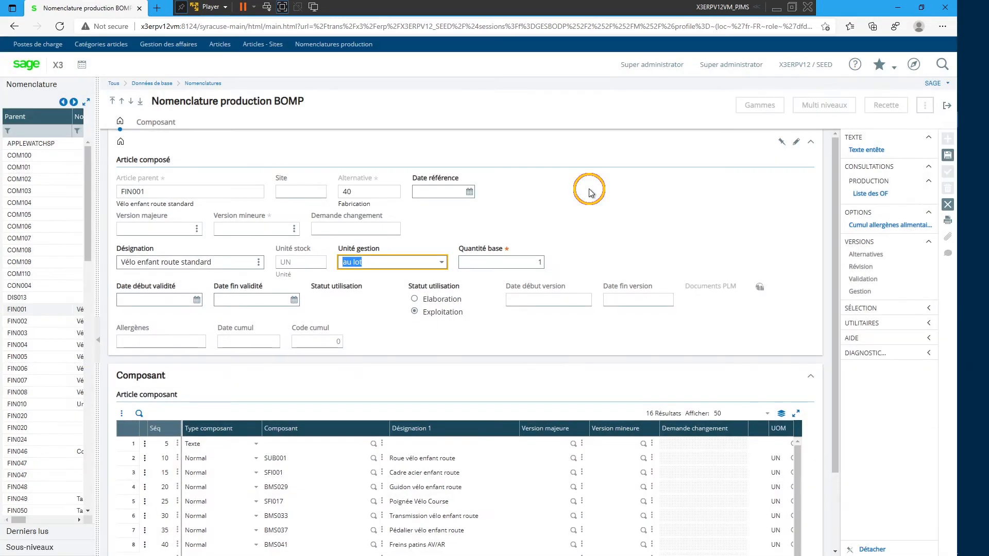
key("Tab")
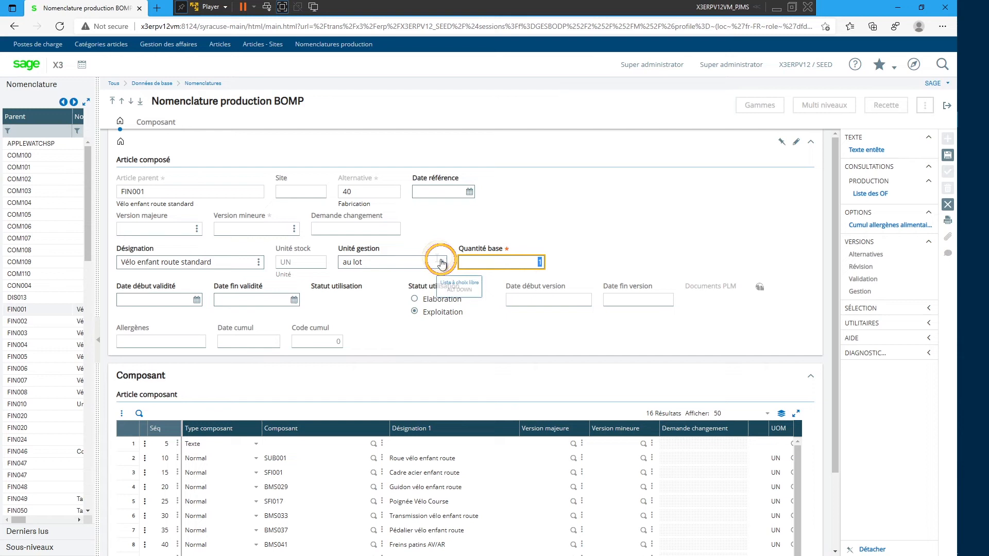
type("500")
key("Tab")
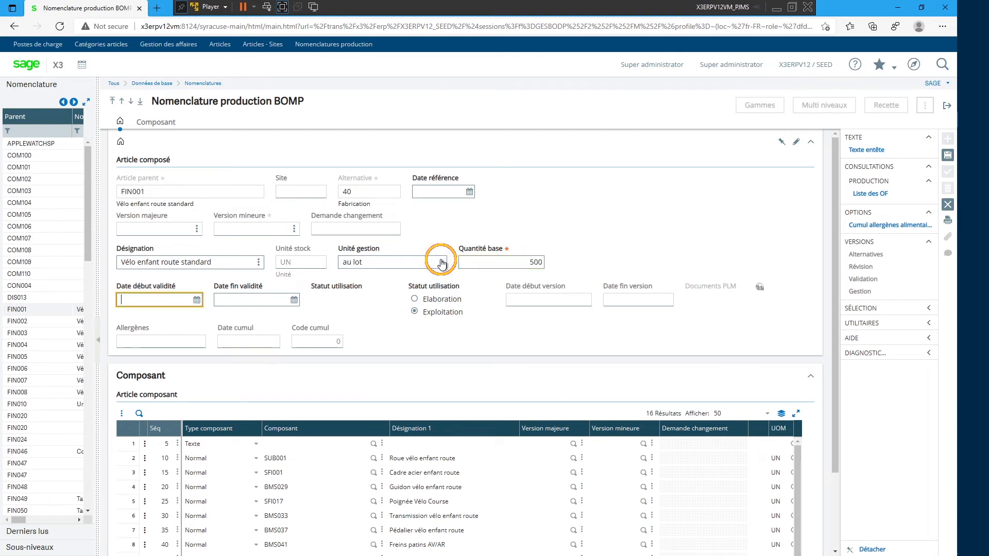
Change the BOM's management unit to pour cent and acknowledge the message about link quantities.
left_click(442, 263)
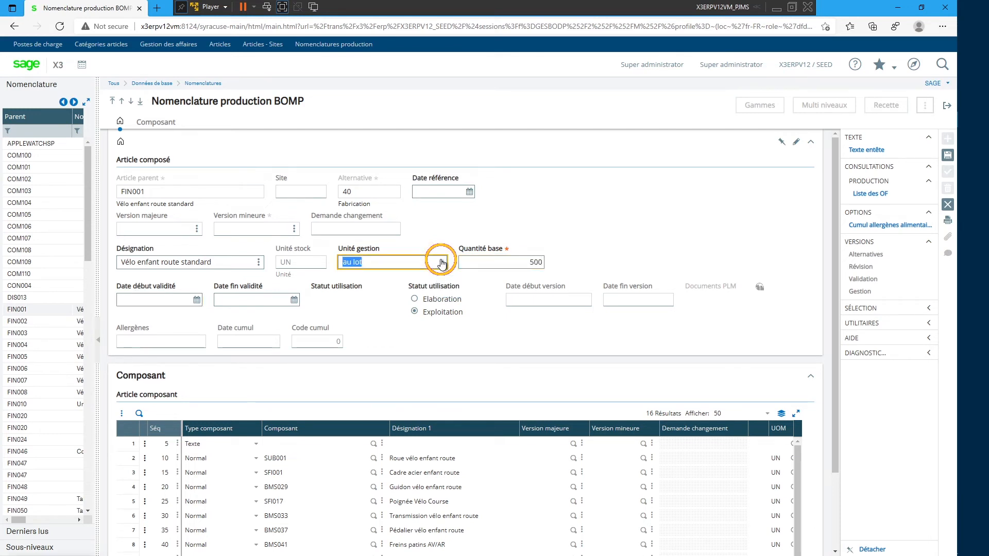
left_click(410, 291)
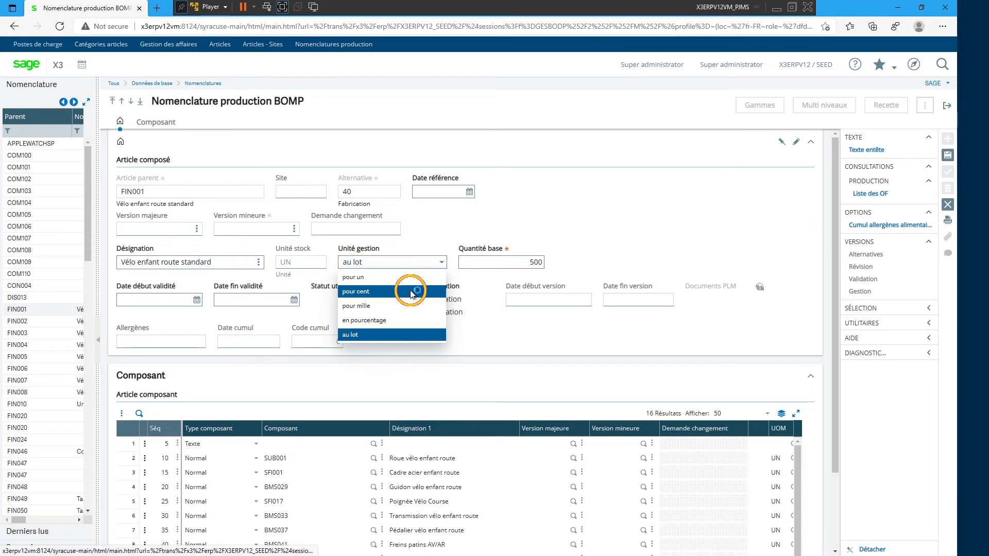
left_click(584, 188)
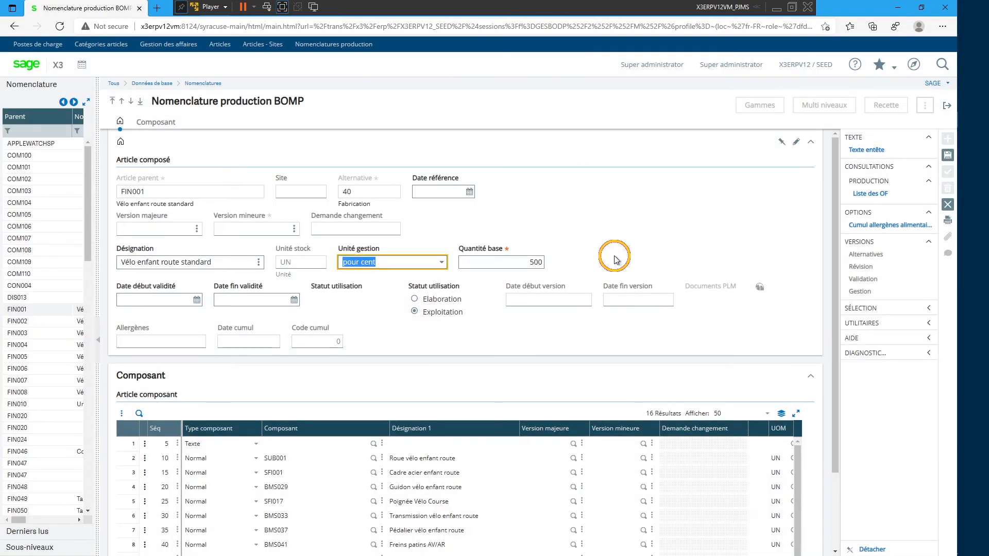
Set the management unit of FIN001's BOM to pour un and acknowledge the information message.
left_click(441, 263)
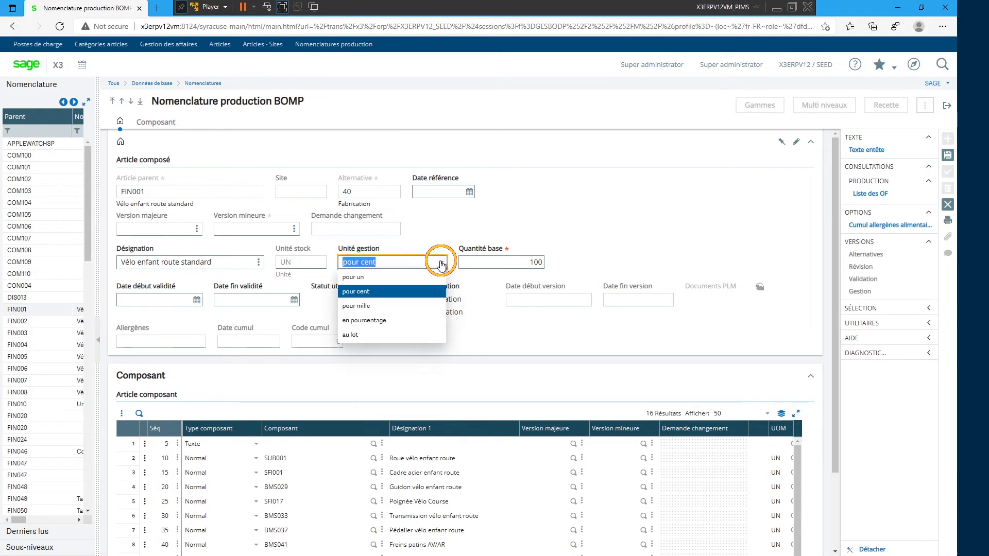
left_click(432, 278)
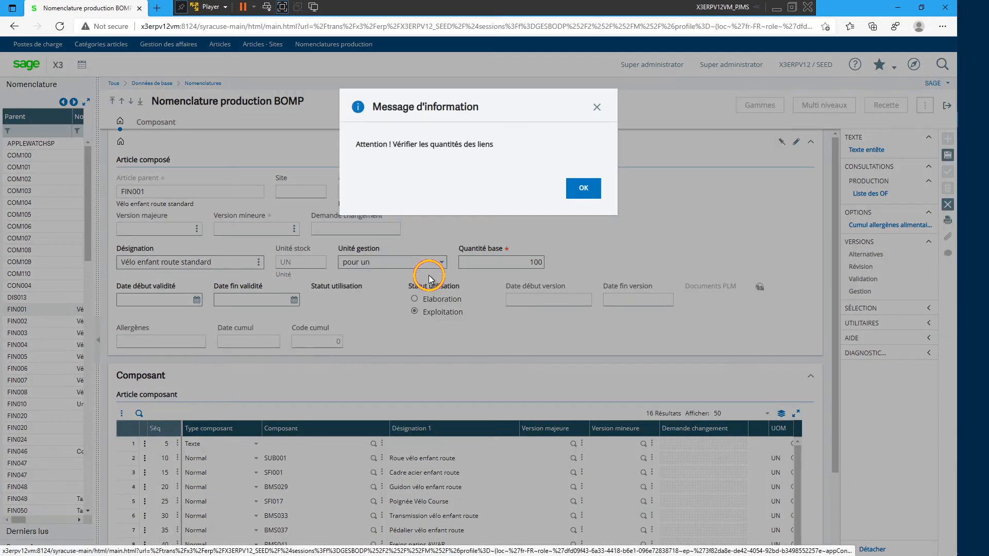
left_click(584, 188)
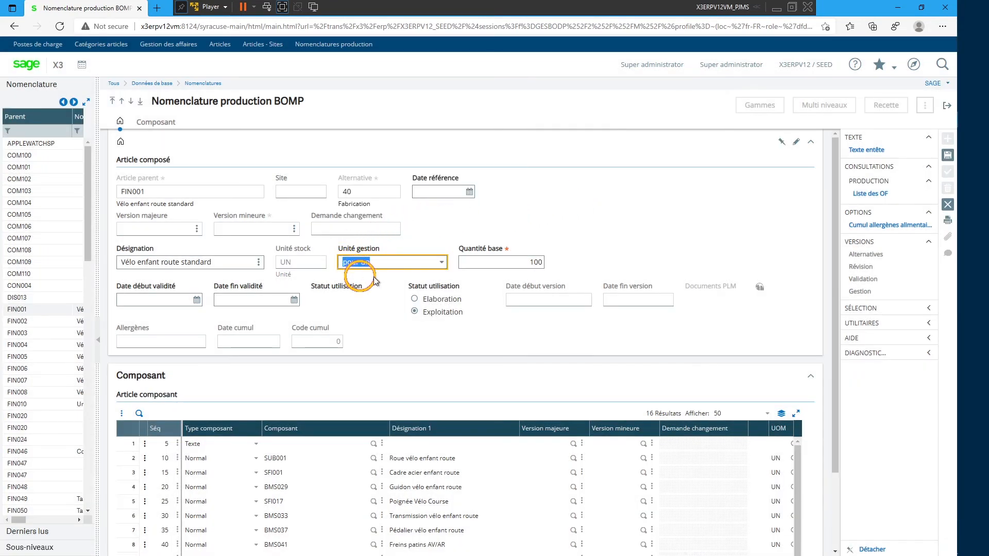
left_click(569, 281)
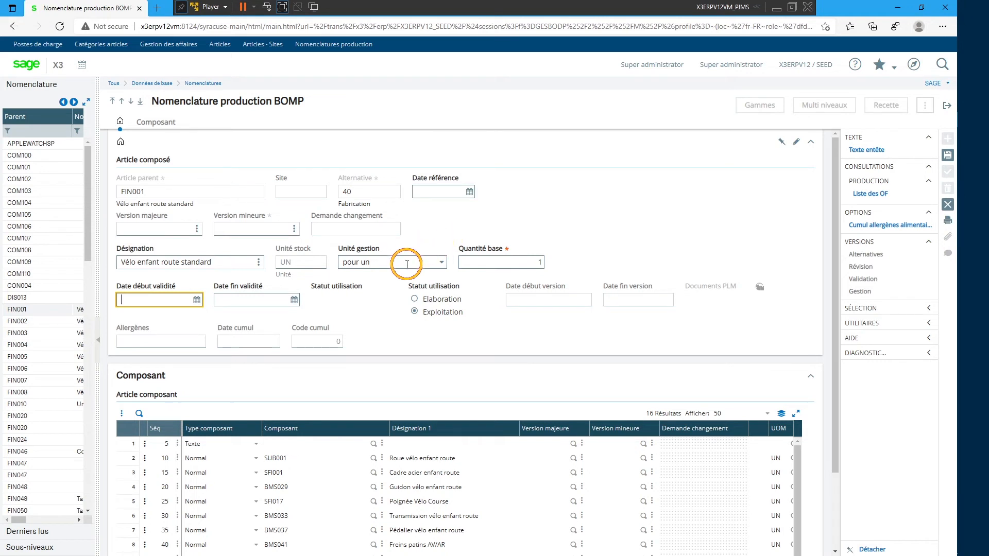
Set the management unit of FIN001's BOM to pour mille and acknowledge the information message.
left_click(444, 265)
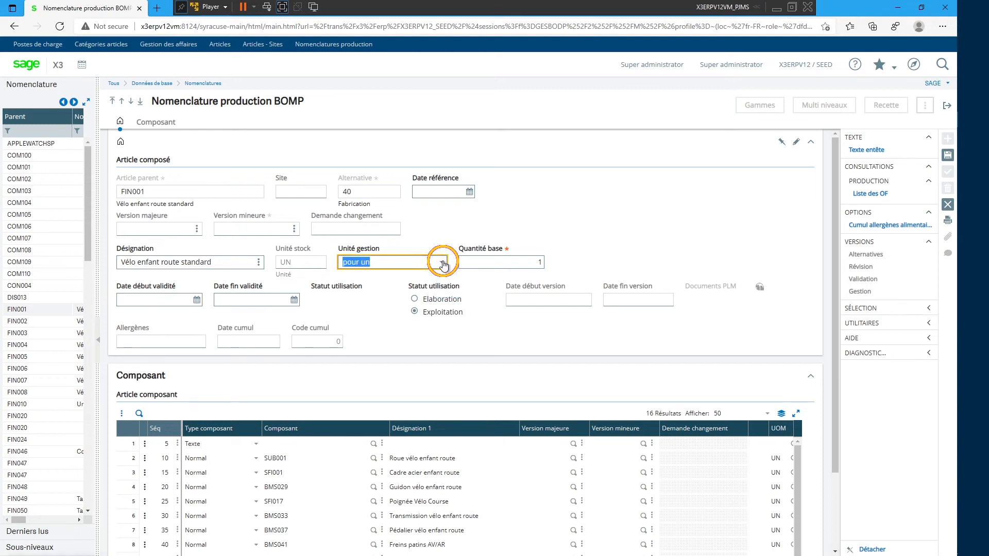
left_click(444, 265)
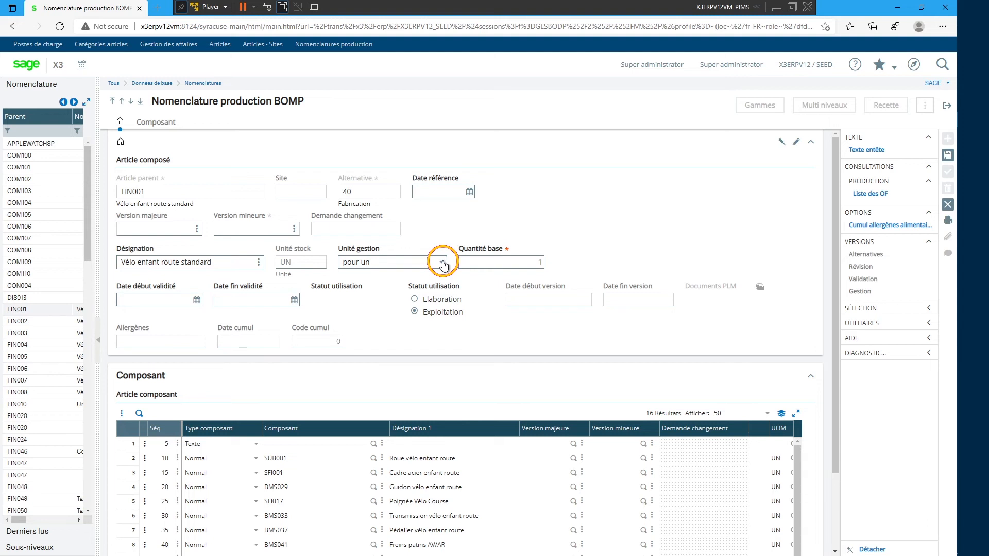
left_click(444, 265)
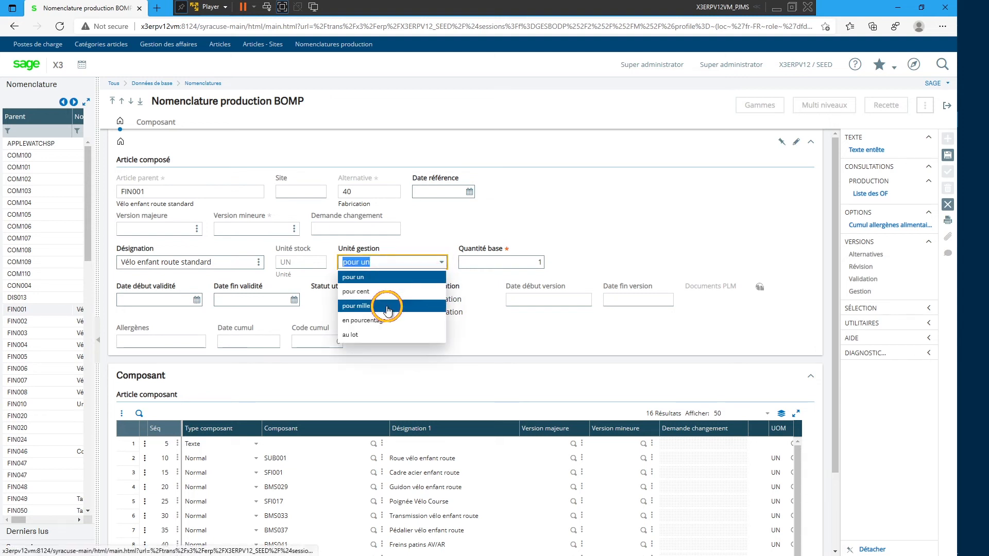
left_click(387, 308)
left_click(583, 188)
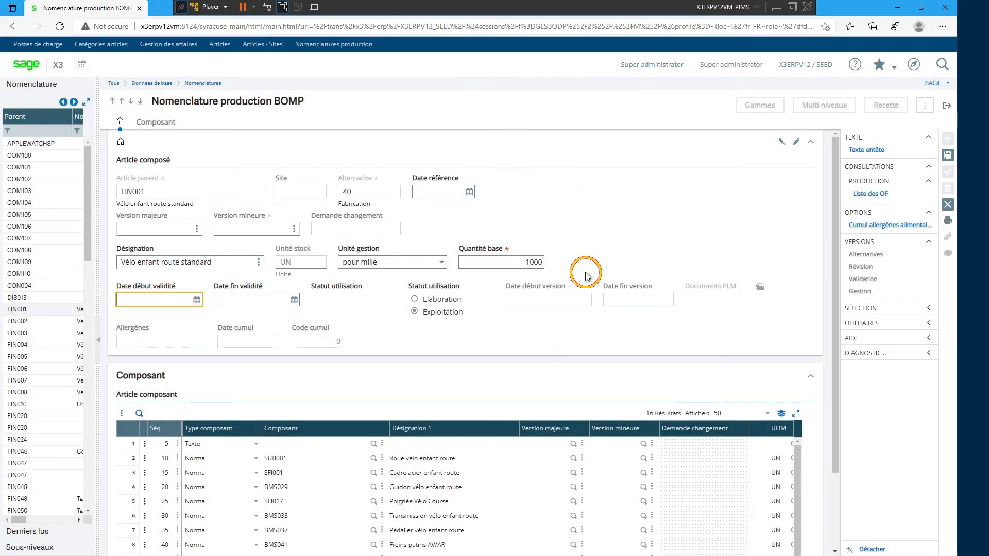
Review the component lines and validity date fields, and set the BOM's usage status to Elaboration.
scroll(443, 445, "down", 2)
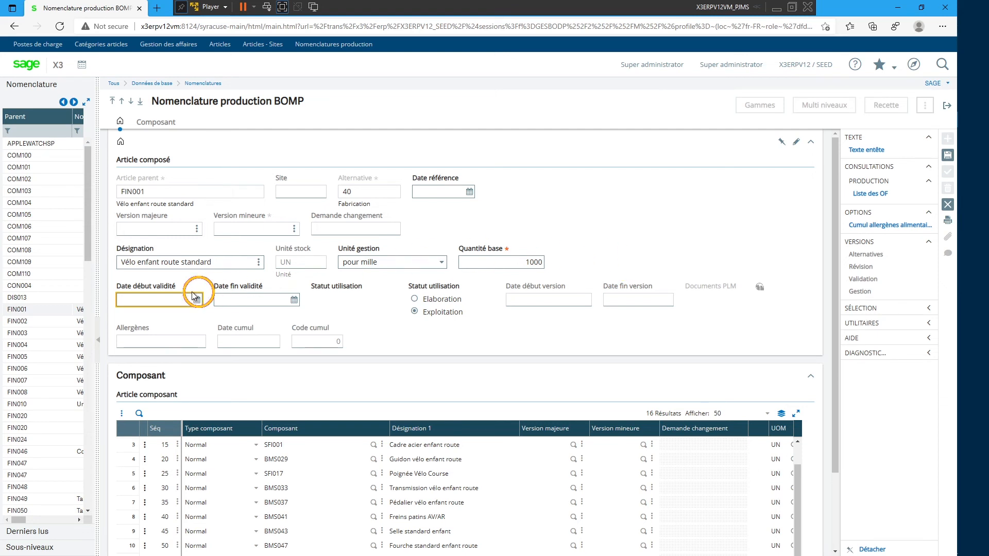
left_click(253, 303)
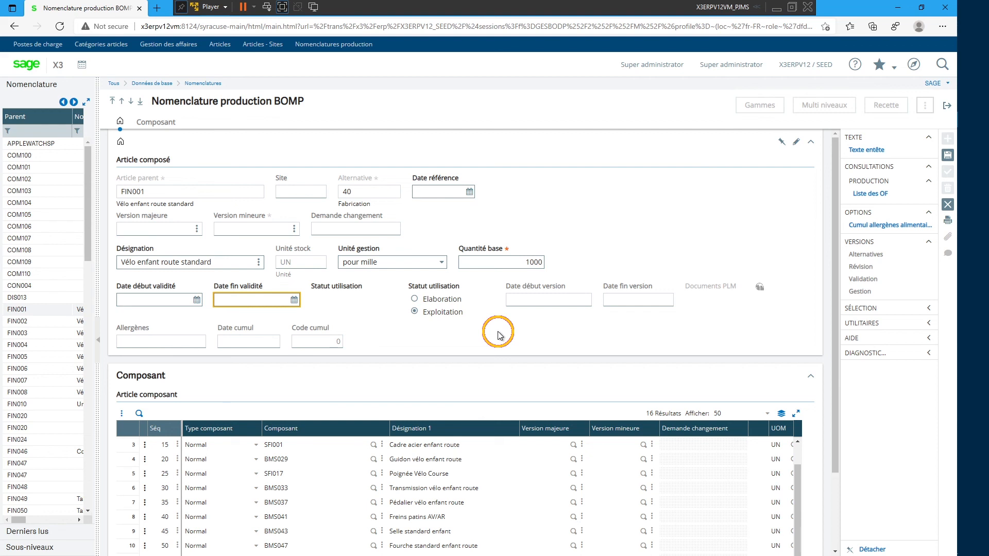
left_click(414, 298)
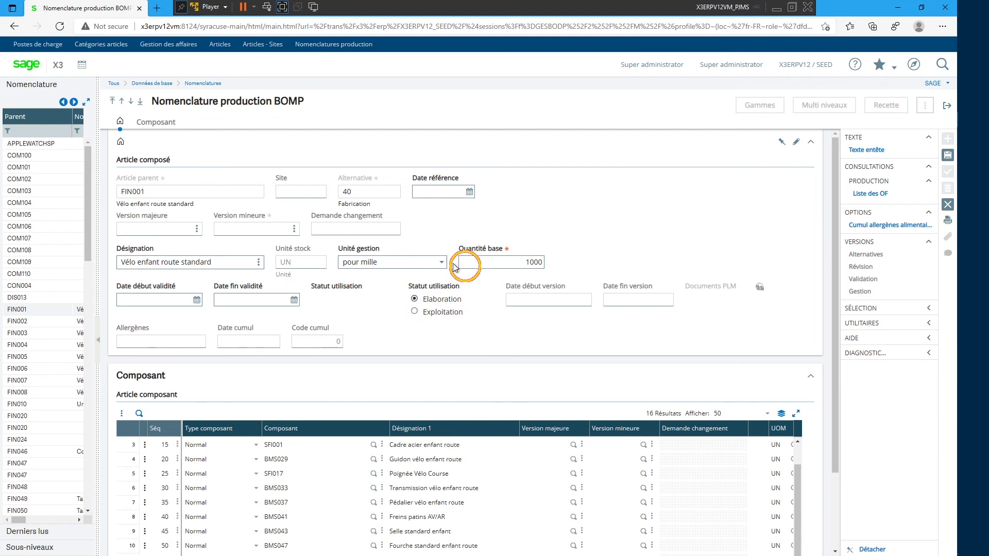